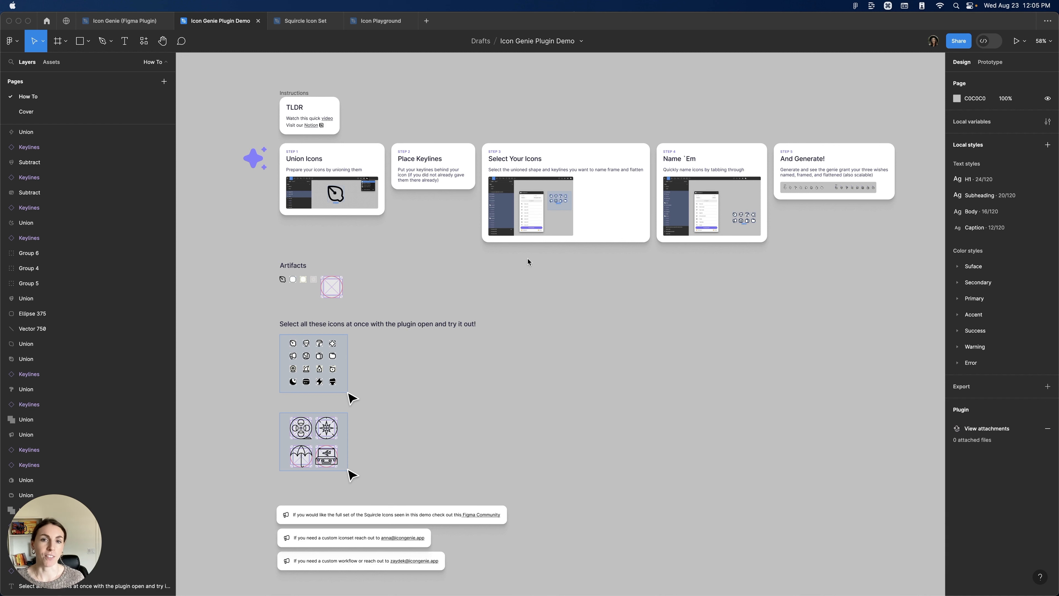
# Look over the instruction cards, the artifacts and the two sample icon groups on the How To page
pyautogui.scroll(10, 350, 400)
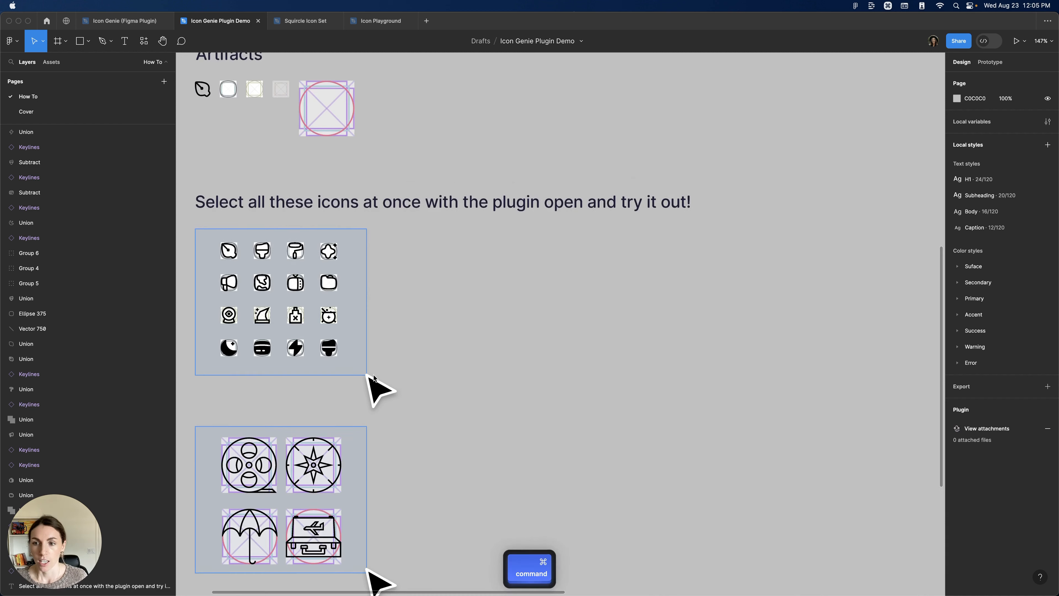
pyautogui.scroll(-10, 376, 375)
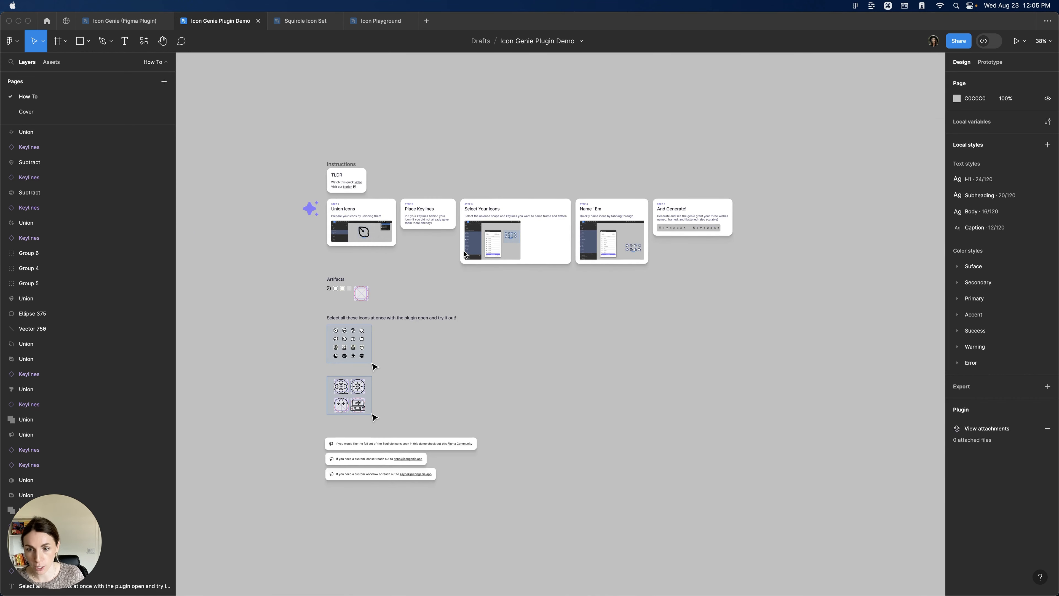
pyautogui.scroll(10, 331, 189)
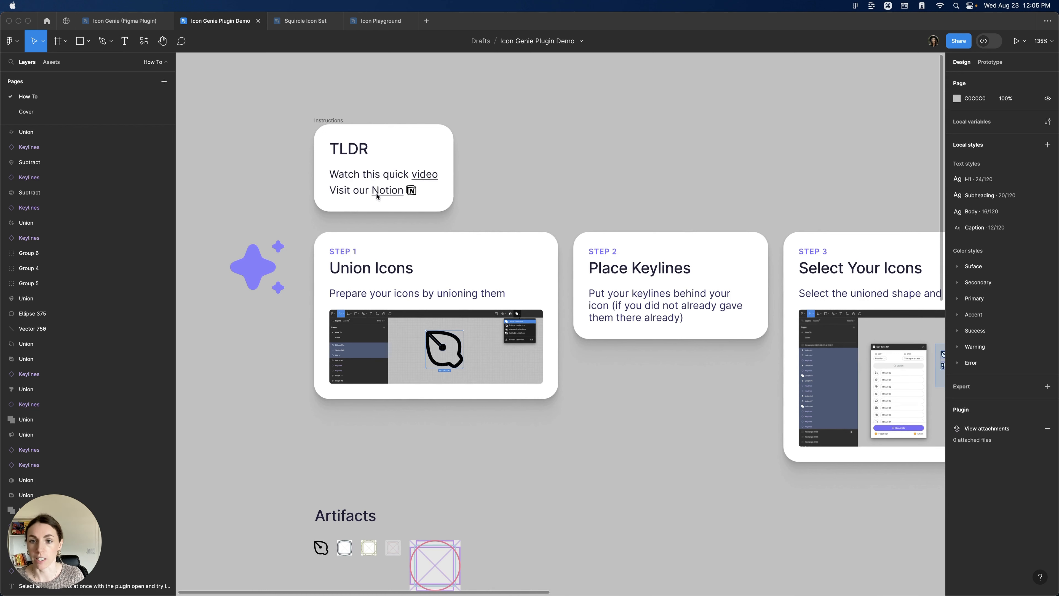
pyautogui.scroll(-2, 451, 207)
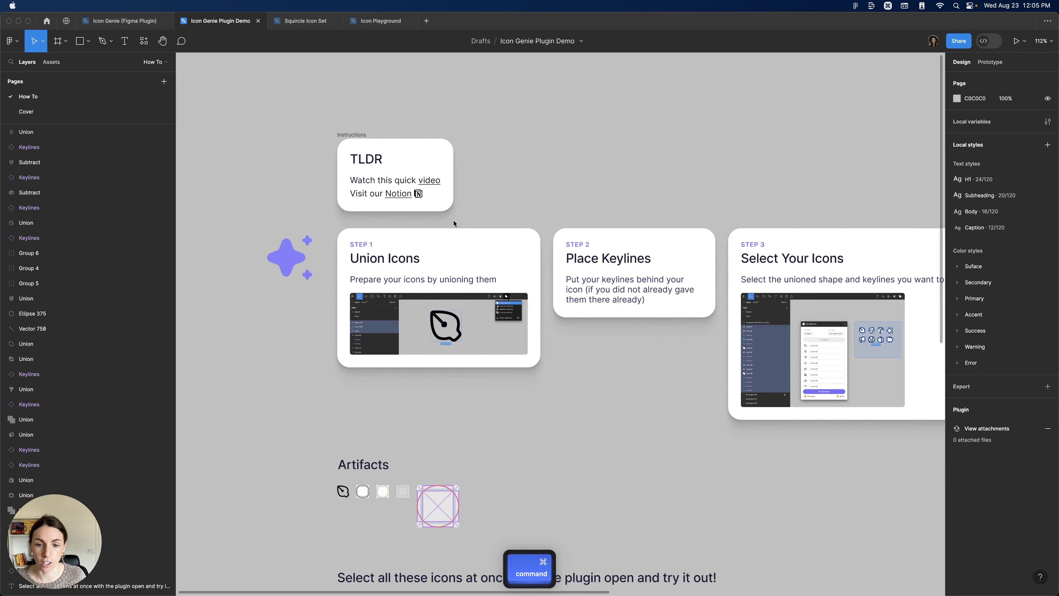
pyautogui.scroll(-5, 799, 292)
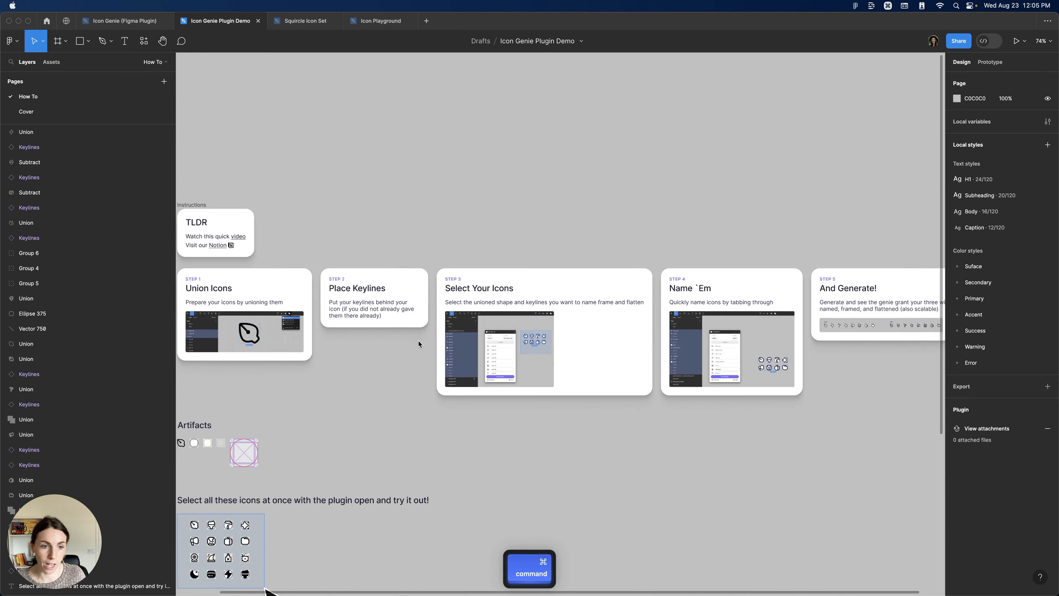
pyautogui.scroll(5, 371, 173)
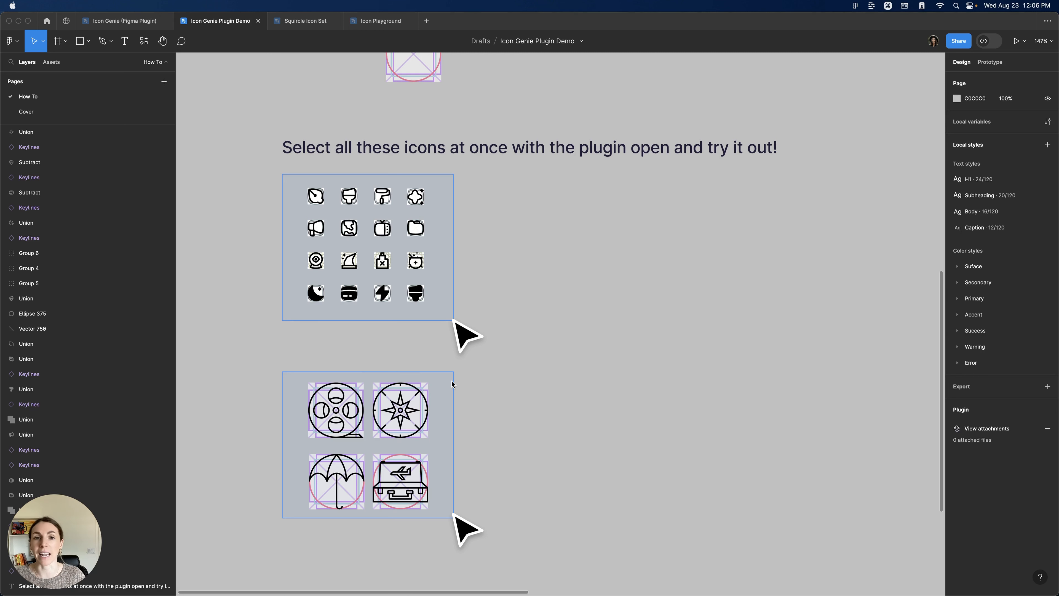
pyautogui.hscroll(-3, 345, 191)
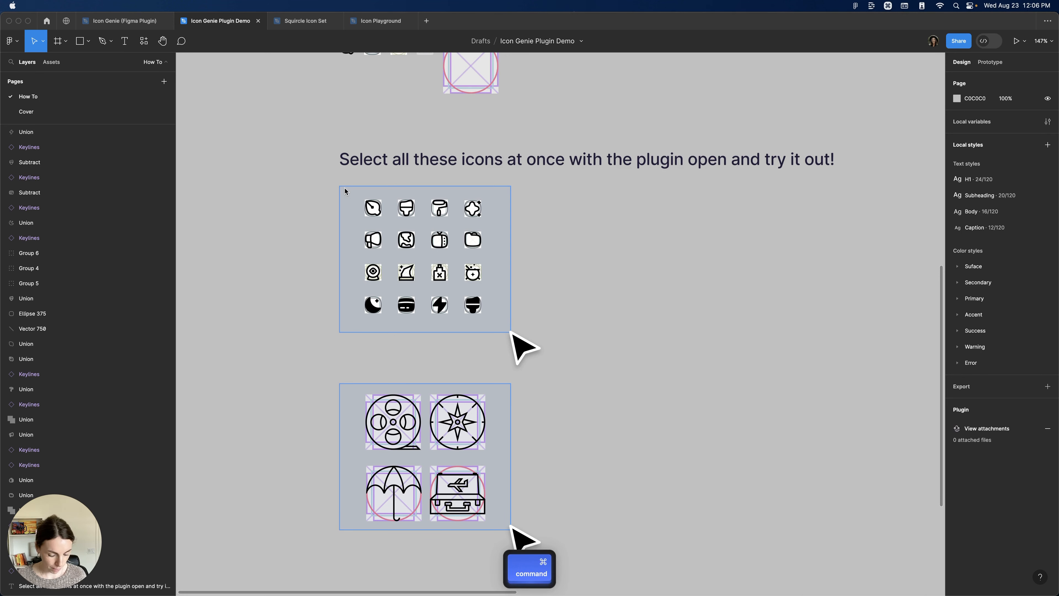
# Run the Icon Genie plugin and select the pen icon together with its keylines
pyautogui.press('super+slash')
pyautogui.press('Return')
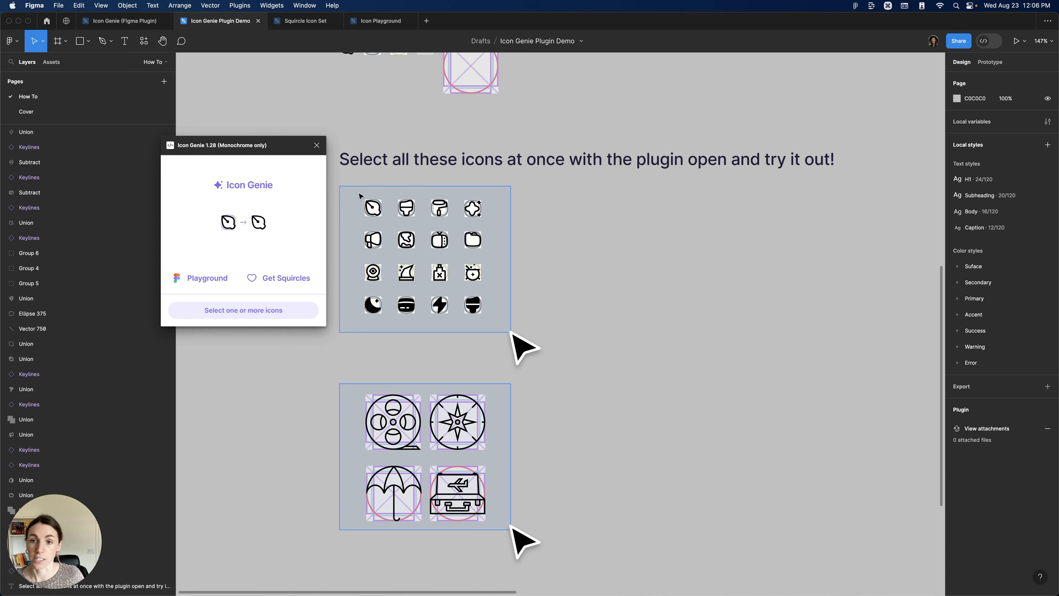
pyautogui.moveTo(355, 206); pyautogui.dragTo(392, 226)
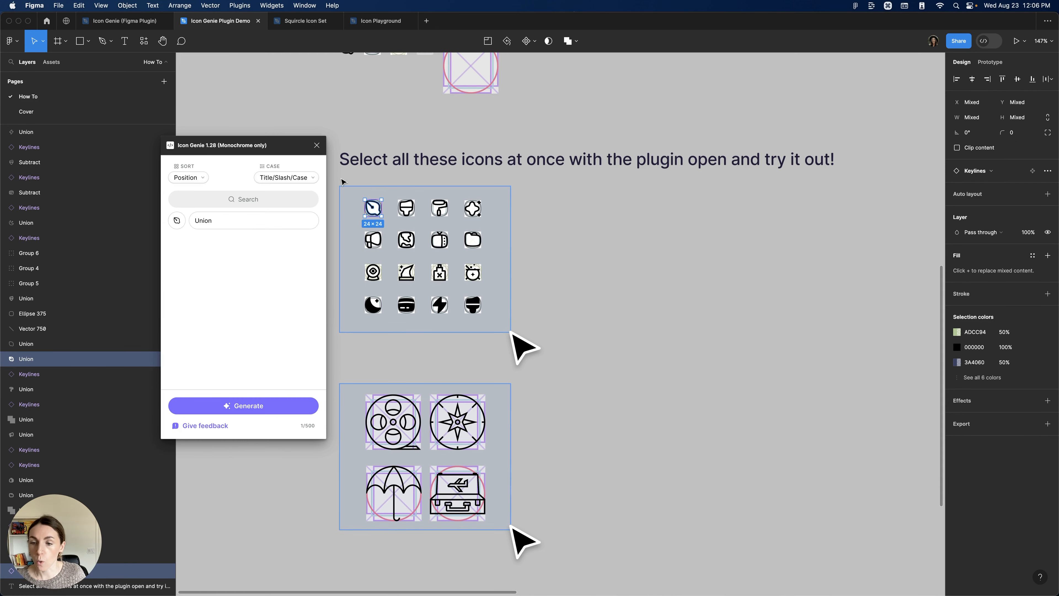
# Bring the selected pen icon and its keylines to the front of the layer stack
pyautogui.scroll(10, 378, 204)
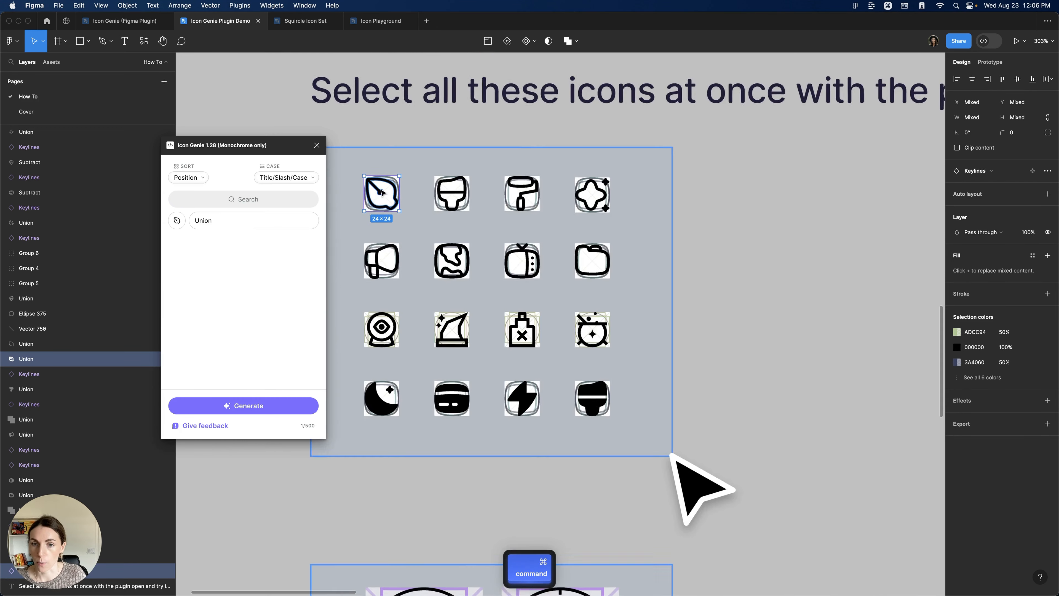
pyautogui.scroll(10, 446, 155)
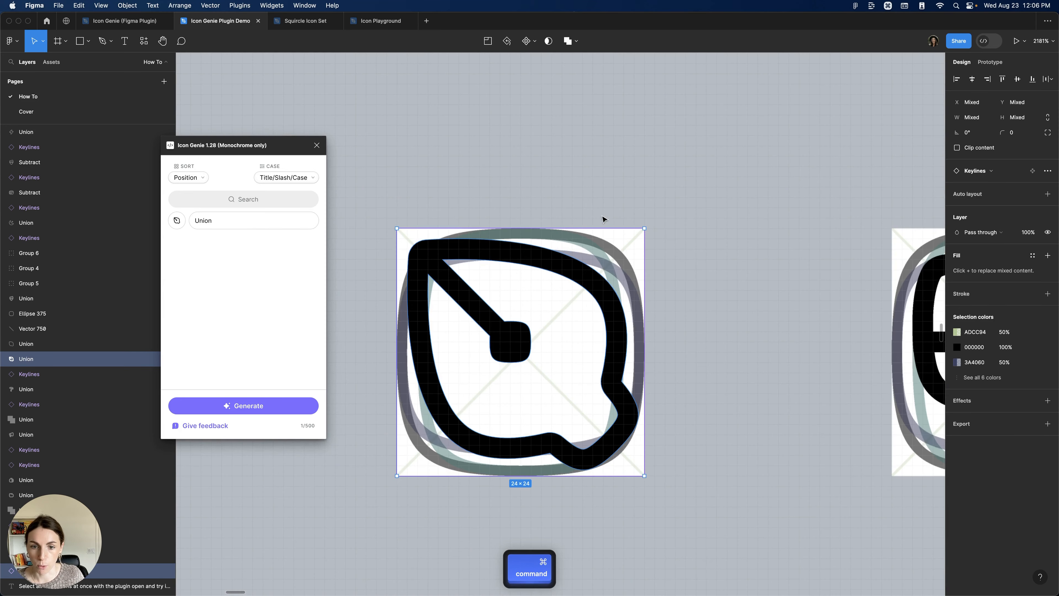
pyautogui.moveTo(562, 247); pyautogui.dragTo(542, 181)
pyautogui.press(']')
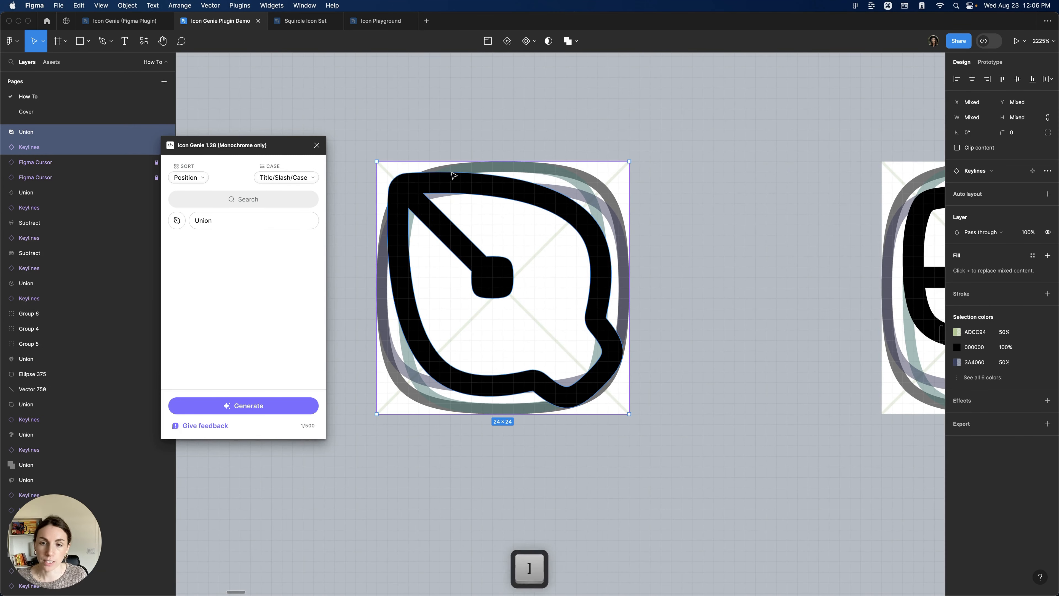
# Inspect the shapes nested in the pen icon's Union layer and select the Keylines frame behind it
pyautogui.click(421, 175)
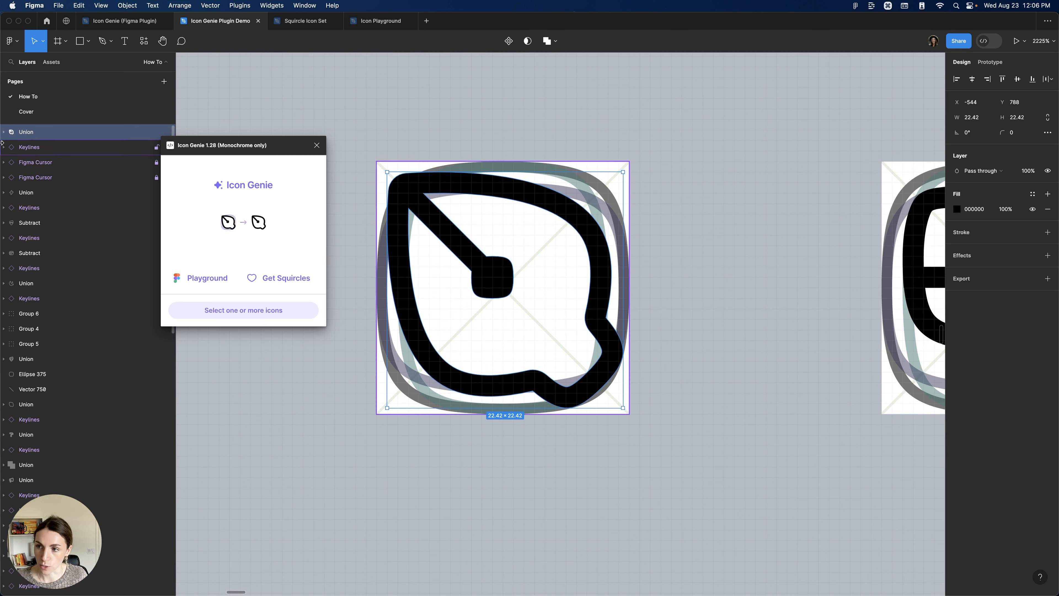
pyautogui.click(4, 133)
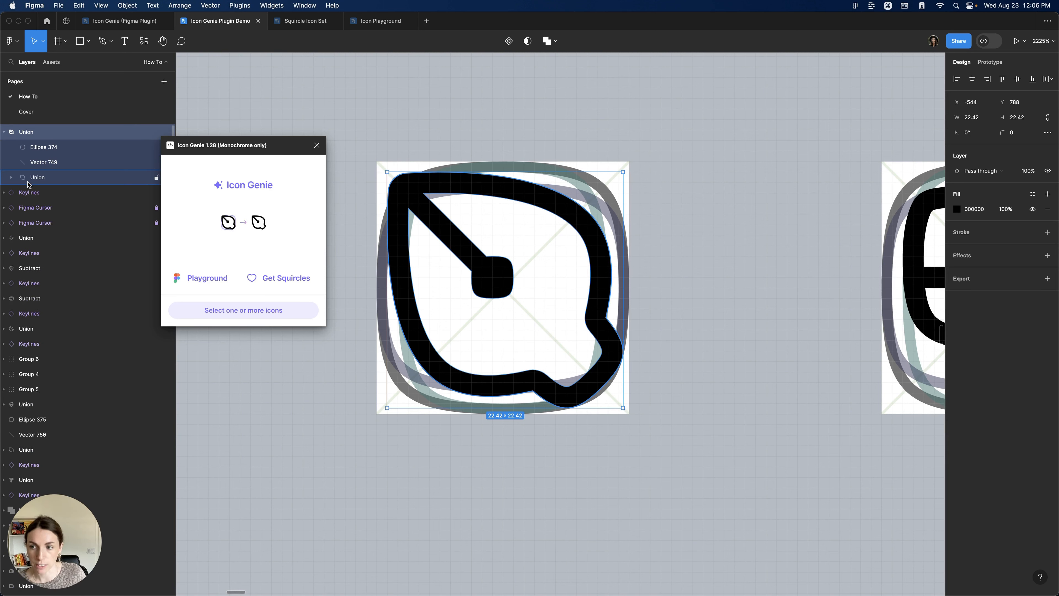
pyautogui.click(535, 162)
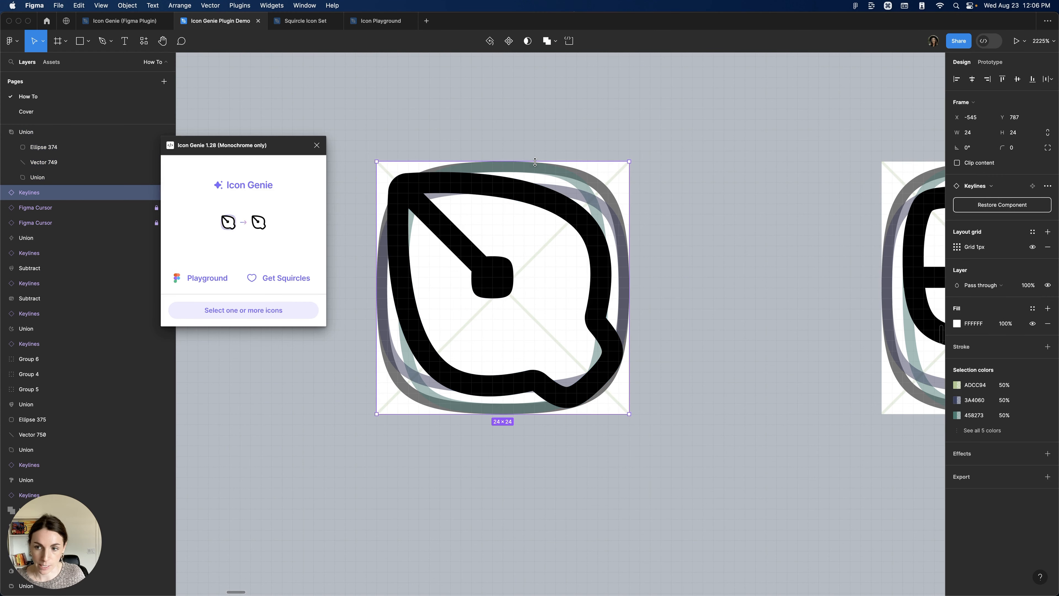
# Return the pen icon's Keylines frame from the back of the layer stack to just beneath the Union layer
pyautogui.scroll(-2, 539, 152)
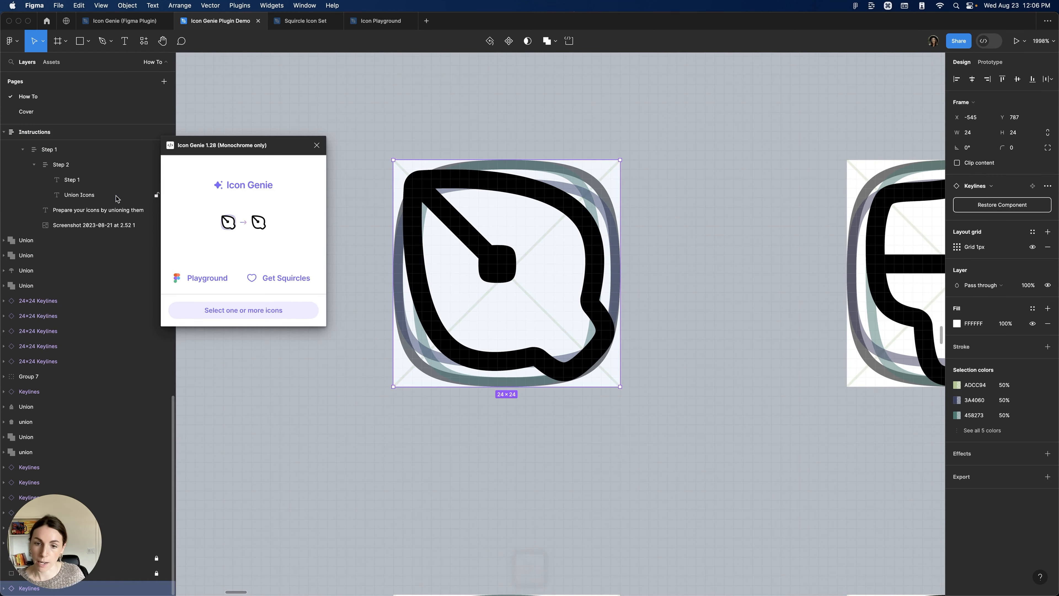
pyautogui.press(']')
pyautogui.moveTo(67, 132); pyautogui.dragTo(64, 205)
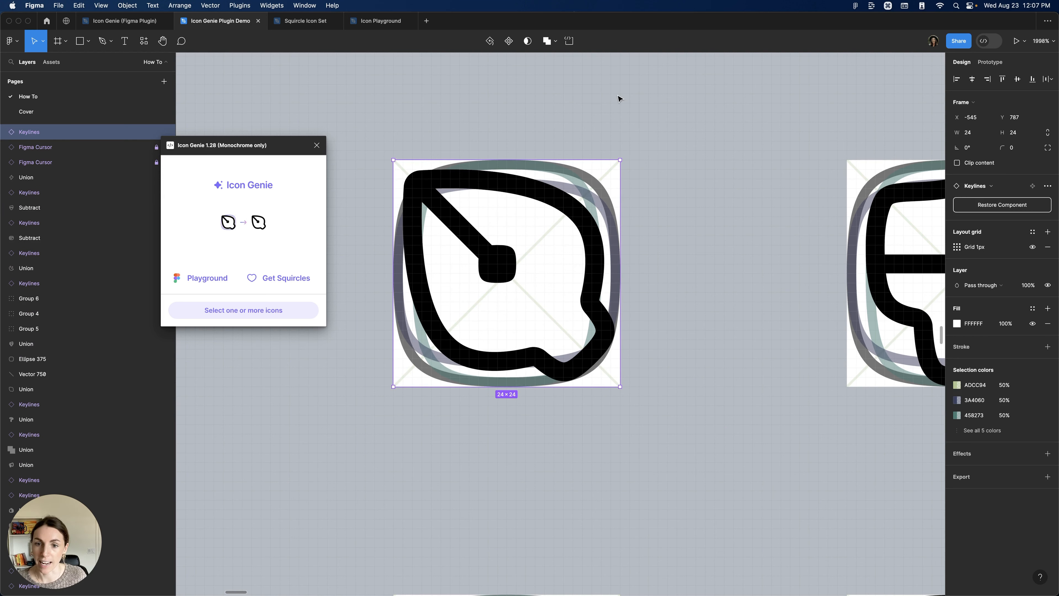
# Select the outlined paint brush icon in the first row to examine its Union layer
pyautogui.scroll(-1, 592, 120)
pyautogui.scroll(-5, 590, 118)
pyautogui.scroll(3, 614, 182)
pyautogui.hscroll(3, 517, 186)
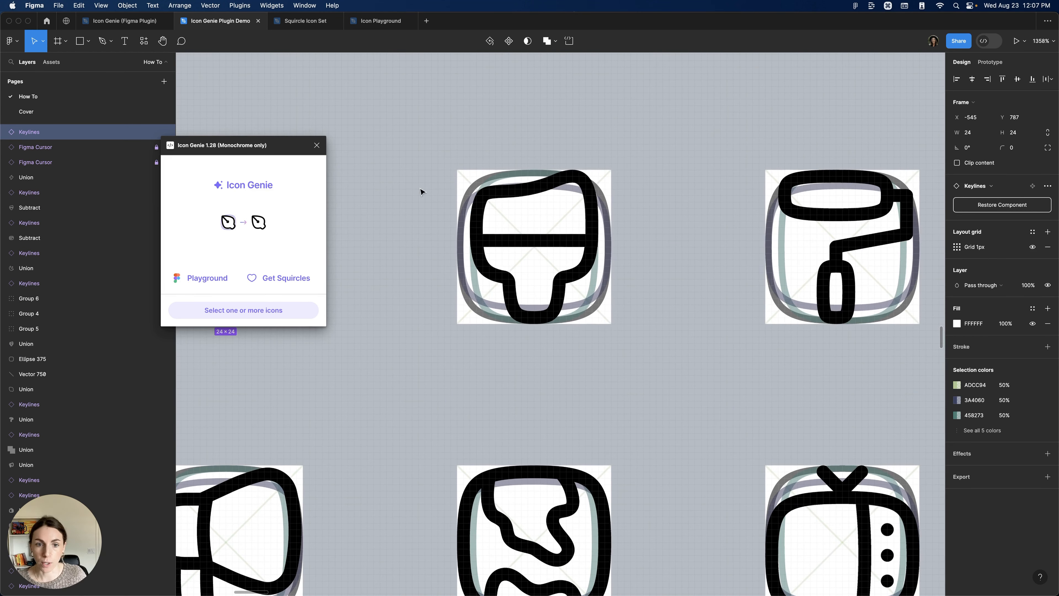
pyautogui.click(579, 246)
pyautogui.scroll(-5, 619, 254)
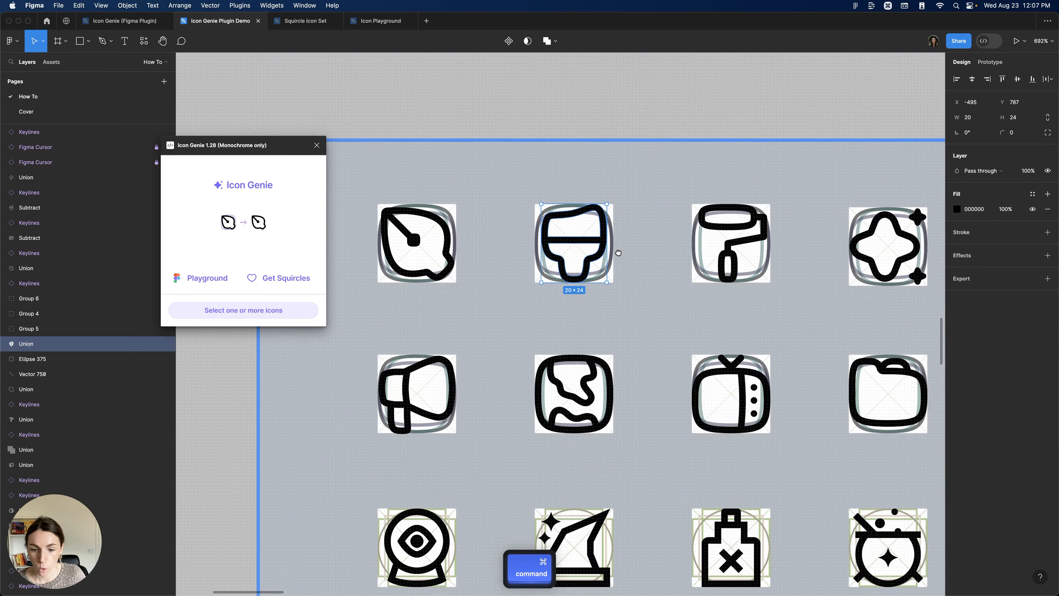
# Select the solid card icon in the last row to examine its Subtract layer and boolean options
pyautogui.scroll(-4, 547, 287)
pyautogui.click(584, 496)
pyautogui.scroll(5, 584, 496)
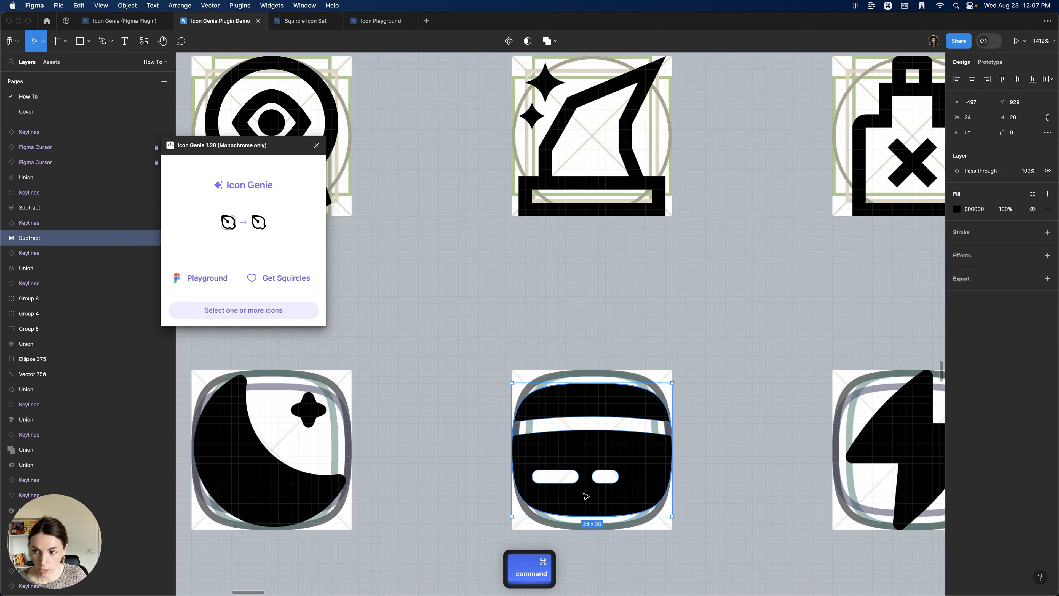
pyautogui.scroll(3, 540, 220)
pyautogui.scroll(-3, 543, 201)
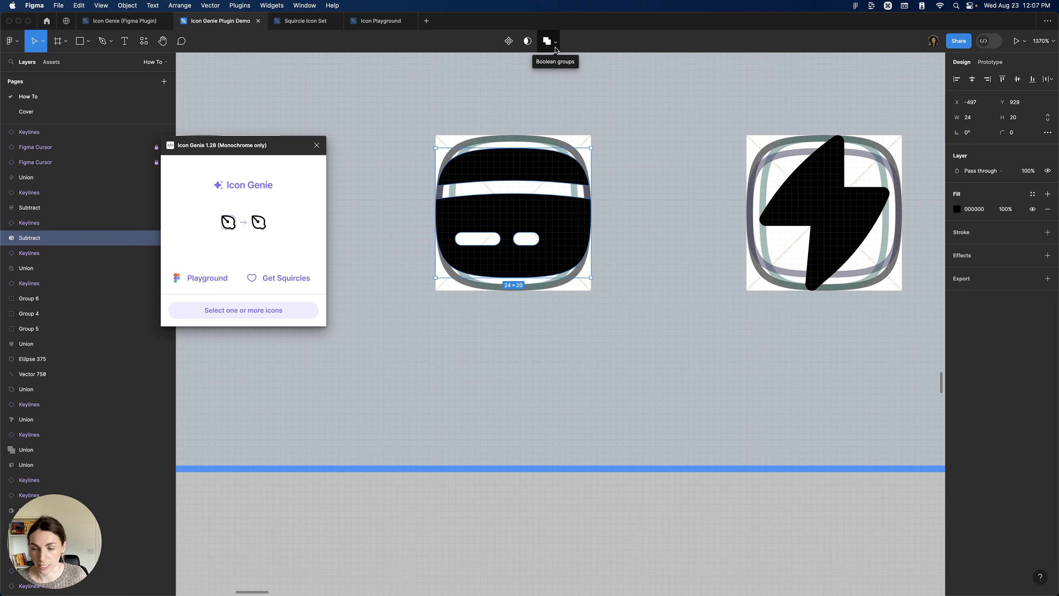
pyautogui.scroll(-3, 556, 217)
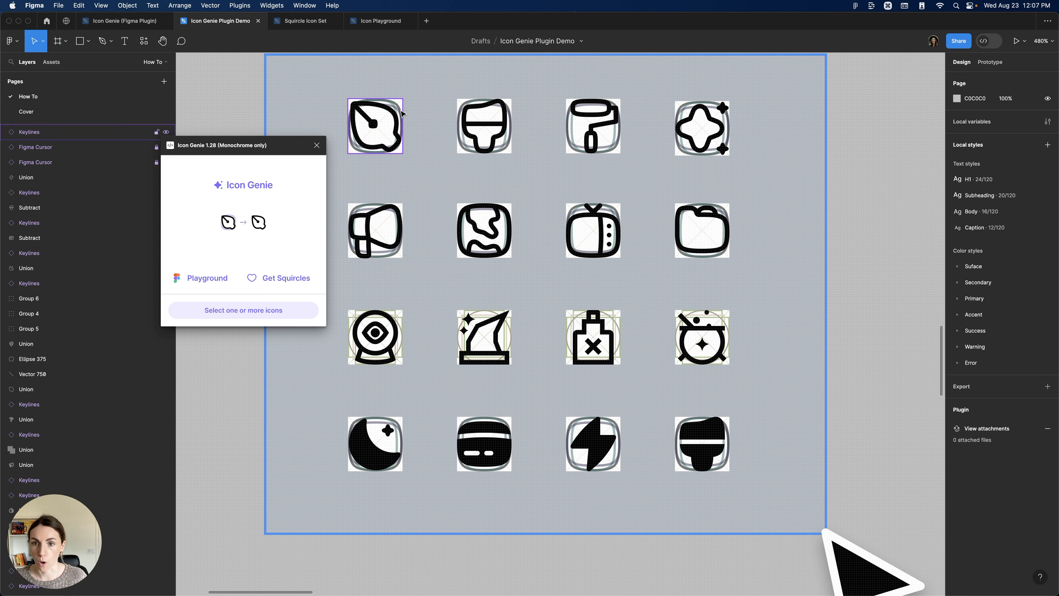
# Compare the layer types of the pen, outlined brush, card, lightning bolt and solid brush icons, then clear the selection
pyautogui.click(388, 114)
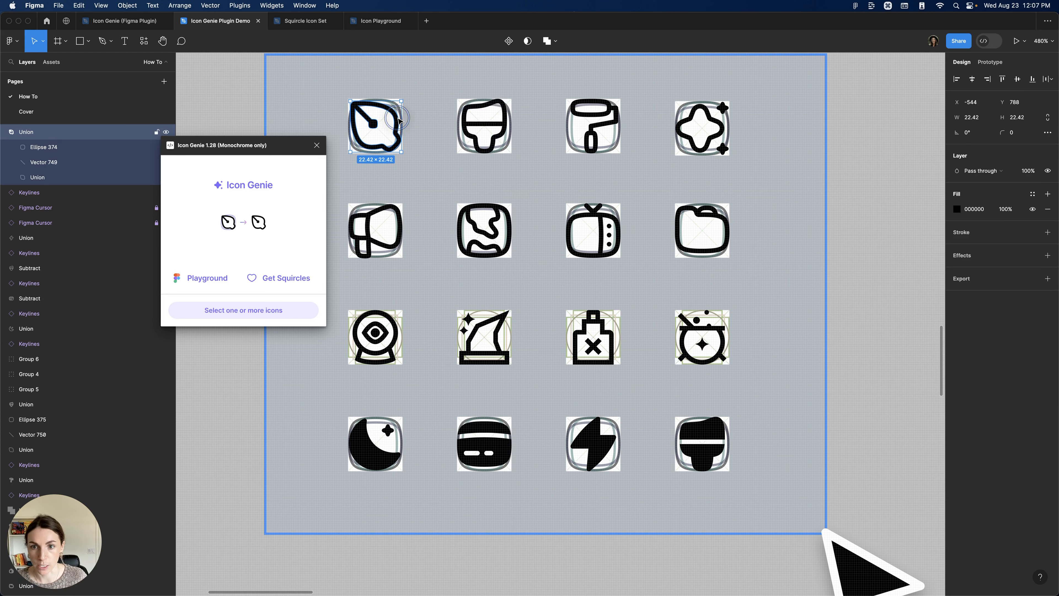
pyautogui.click(475, 121)
pyautogui.click(479, 436)
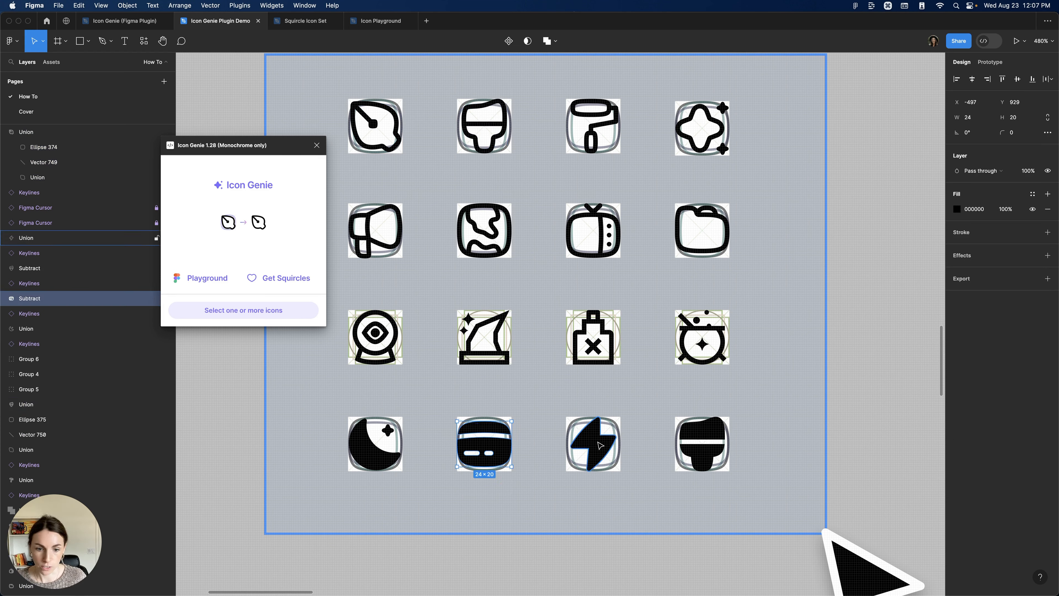
pyautogui.click(596, 442)
pyautogui.click(708, 448)
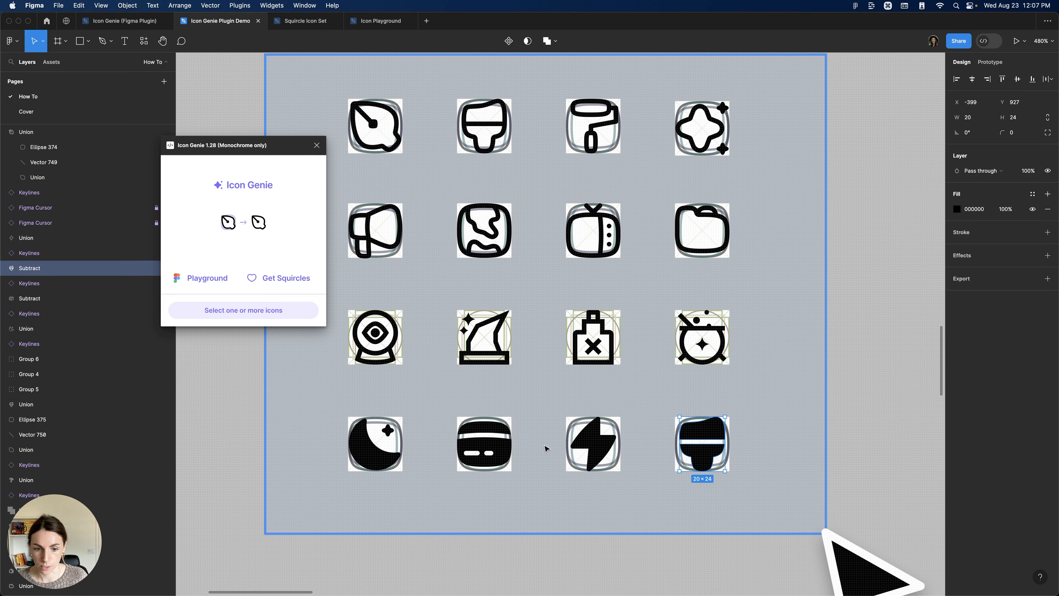
pyautogui.keyDown('shift'); pyautogui.click(475, 450); pyautogui.keyUp('shift')
pyautogui.click(429, 440)
# Select all sixteen icons in the upper group with their keylines and review their entries in Icon Genie
pyautogui.scroll(-3, 425, 437)
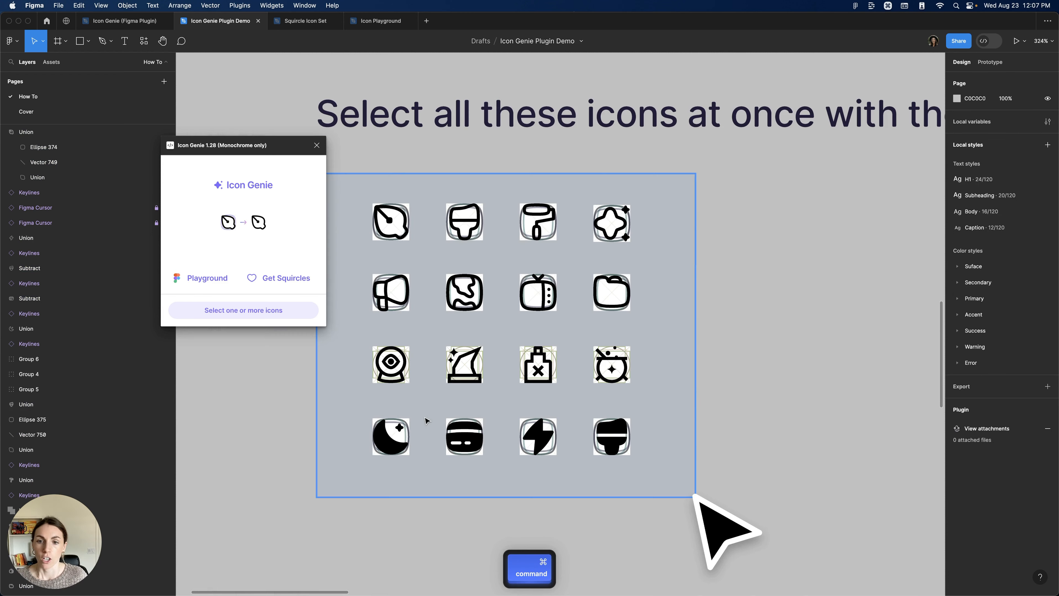
pyautogui.moveTo(356, 186); pyautogui.dragTo(668, 463)
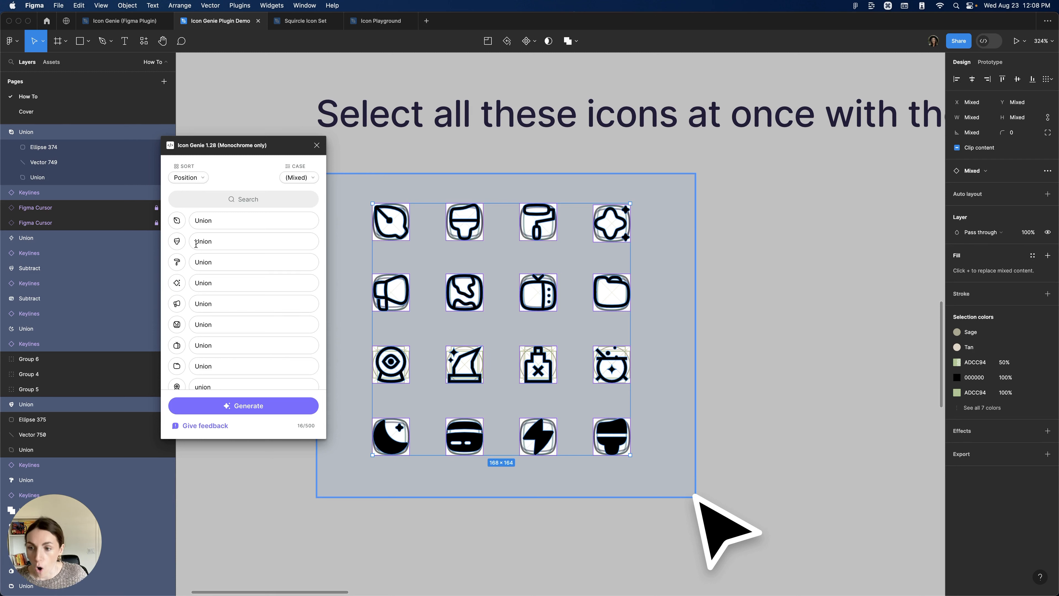
pyautogui.scroll(-3, 196, 244)
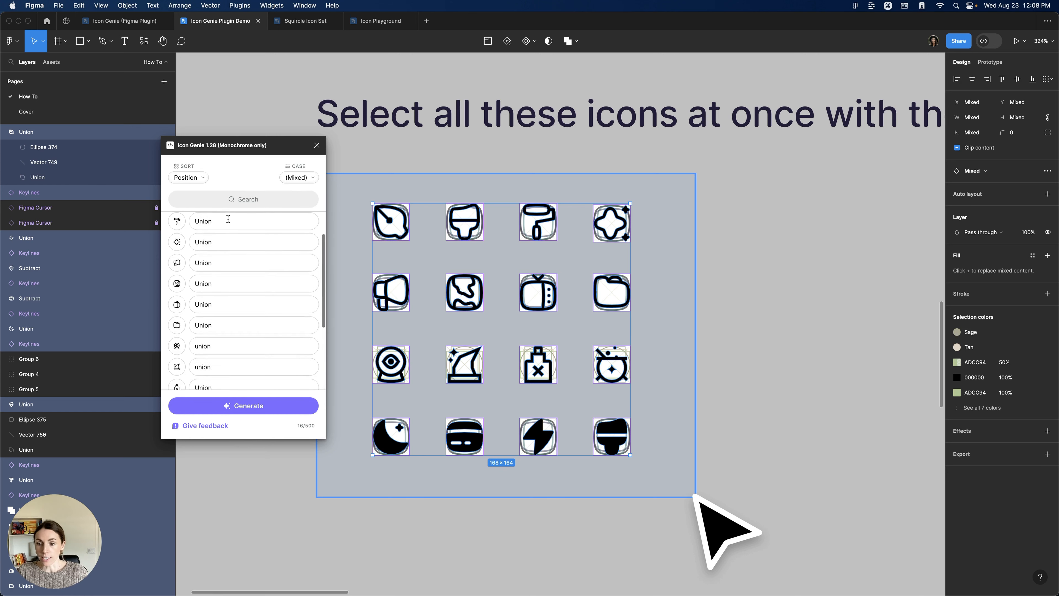
pyautogui.scroll(-5, 225, 242)
pyautogui.scroll(8, 224, 336)
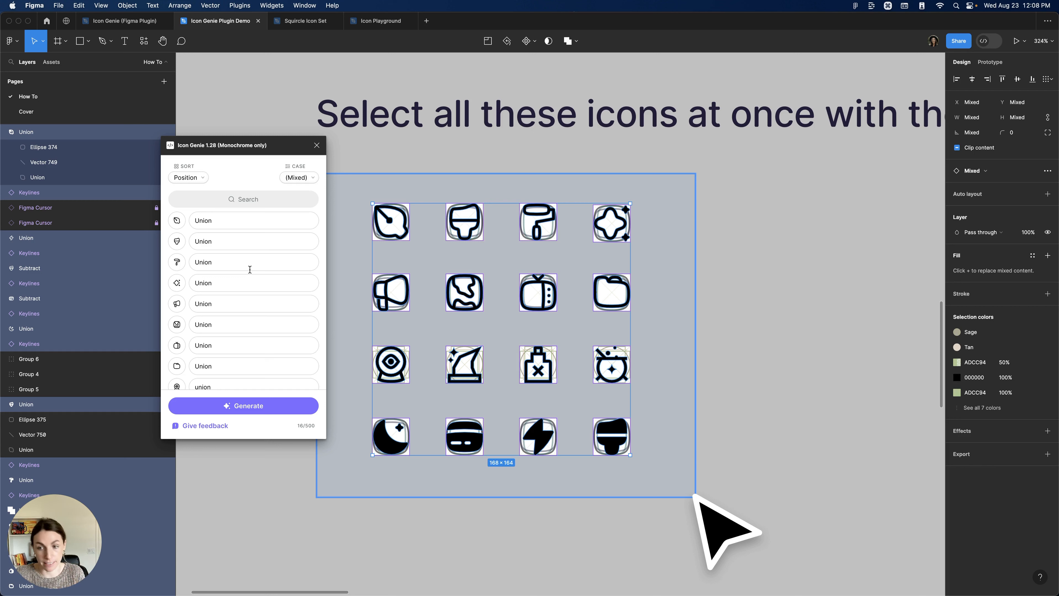
# Name the first three icons in Icon Genie Pen-tool, Paint-brush and Paint-roller
pyautogui.click(246, 217)
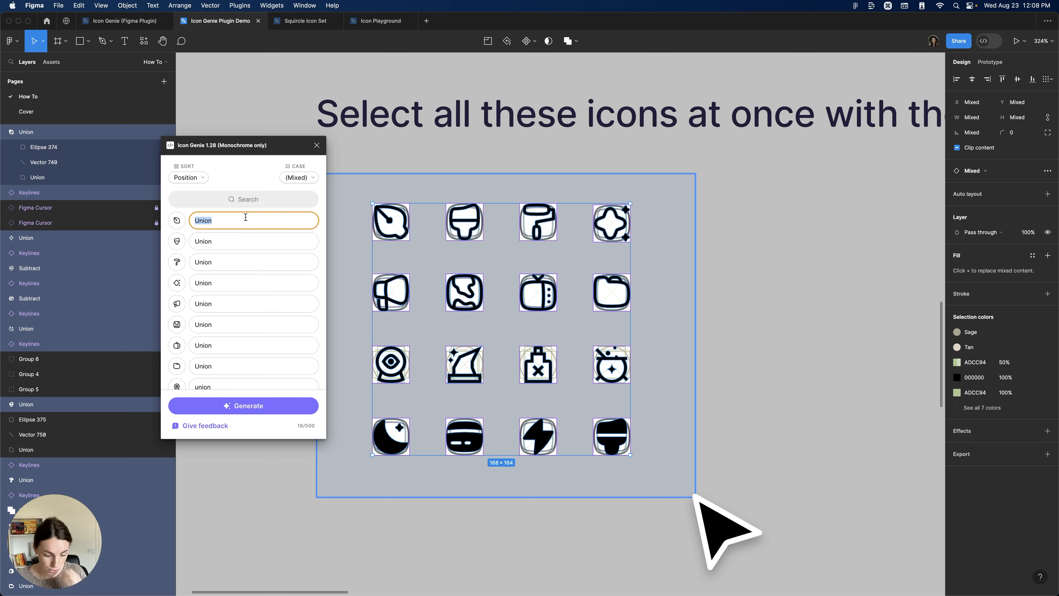
pyautogui.press('shift')
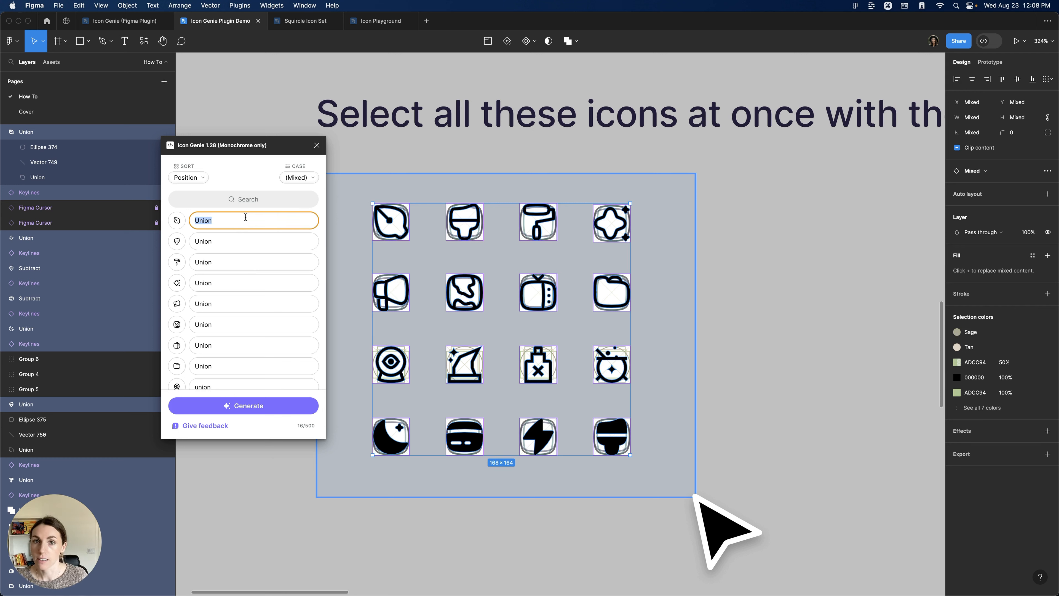
pyautogui.write('Pen-tool')
pyautogui.press('Tab')
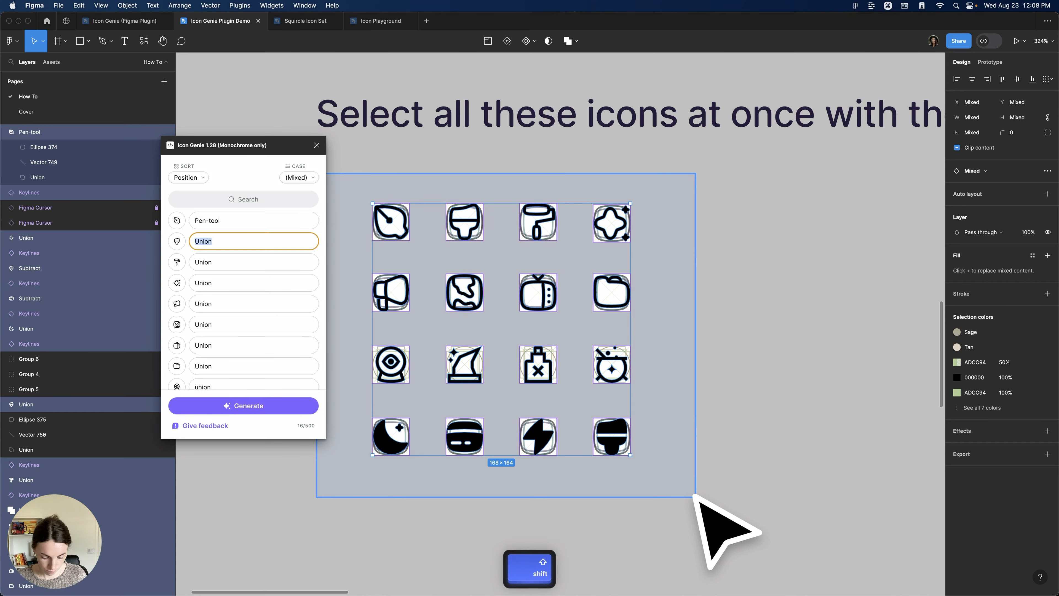
pyautogui.write('Paint-brush')
pyautogui.press('Tab')
pyautogui.write('Paint-roller')
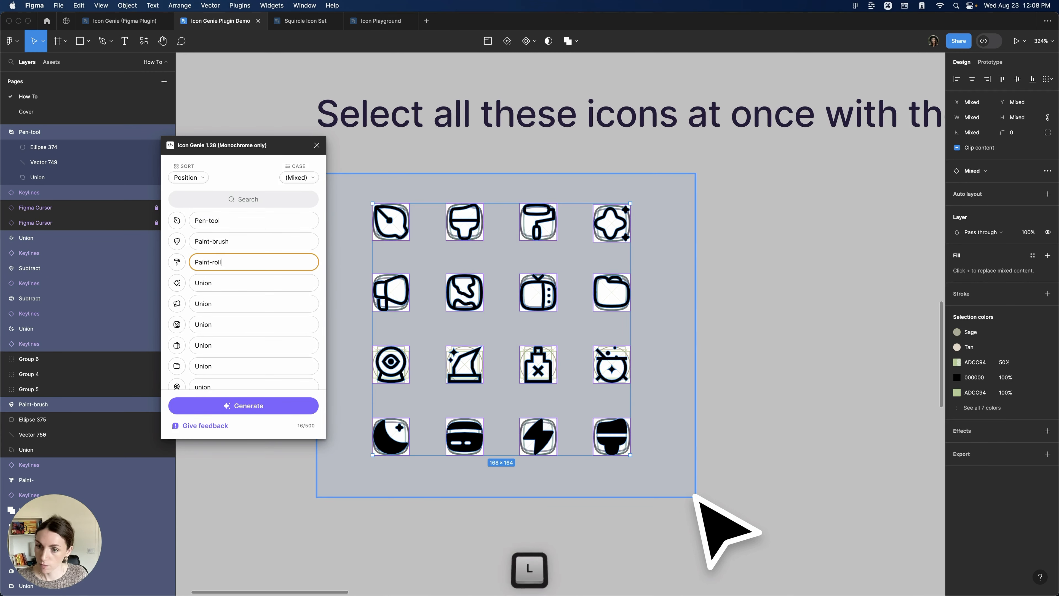
# Name the star icon Sparkle and the megaphone icon Announcement in the plugin's list
pyautogui.press('Tab')
pyautogui.write('Sparkle')
pyautogui.press('Tab')
pyautogui.write('Annoo')
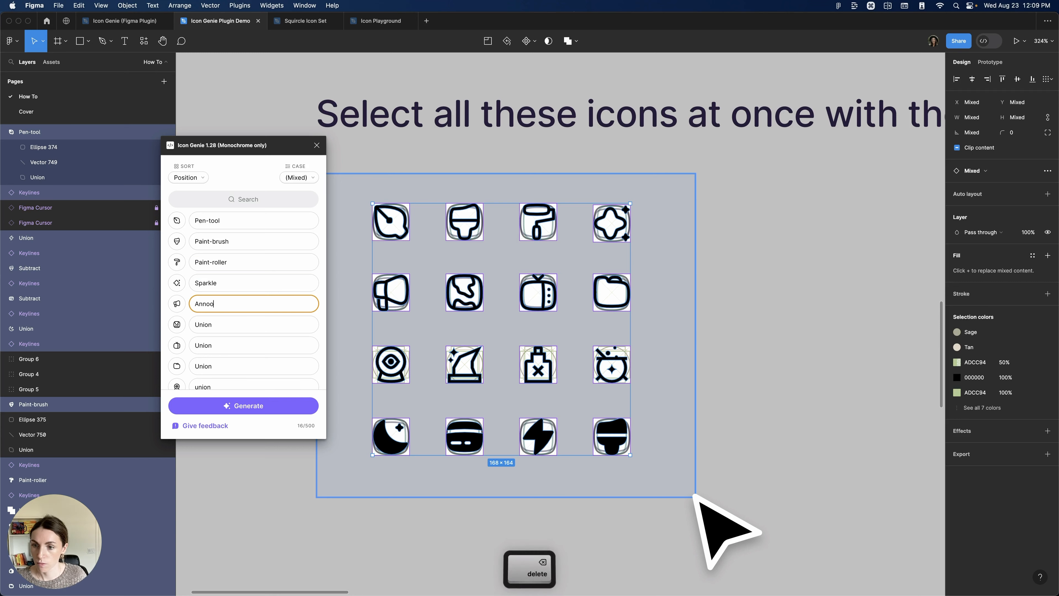
pyautogui.press('BackSpace')
pyautogui.write('uncement')
# Name the sixth icon Globe and the seventh icon Television in the plugin's list
pyautogui.press('Tab')
pyautogui.write('Globe')
pyautogui.press('Tab')
pyautogui.write('Television')
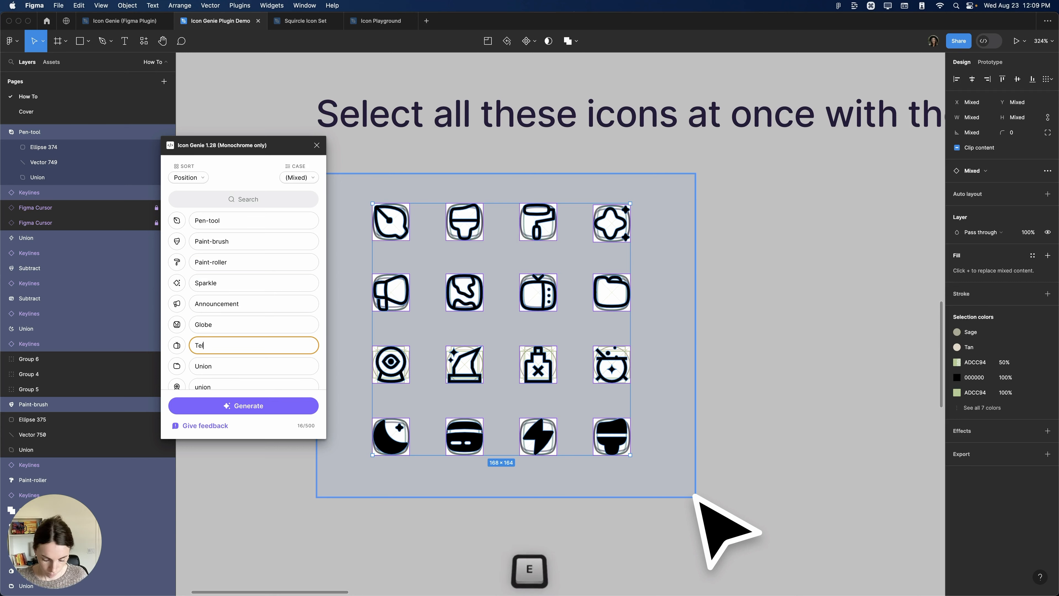
# Name the eighth icon Folder and the crystal-ball icon Spy-glass in the plugin's list
pyautogui.press('Tab')
pyautogui.write('Folder')
pyautogui.press('Tab')
pyautogui.write('Spy-glass')
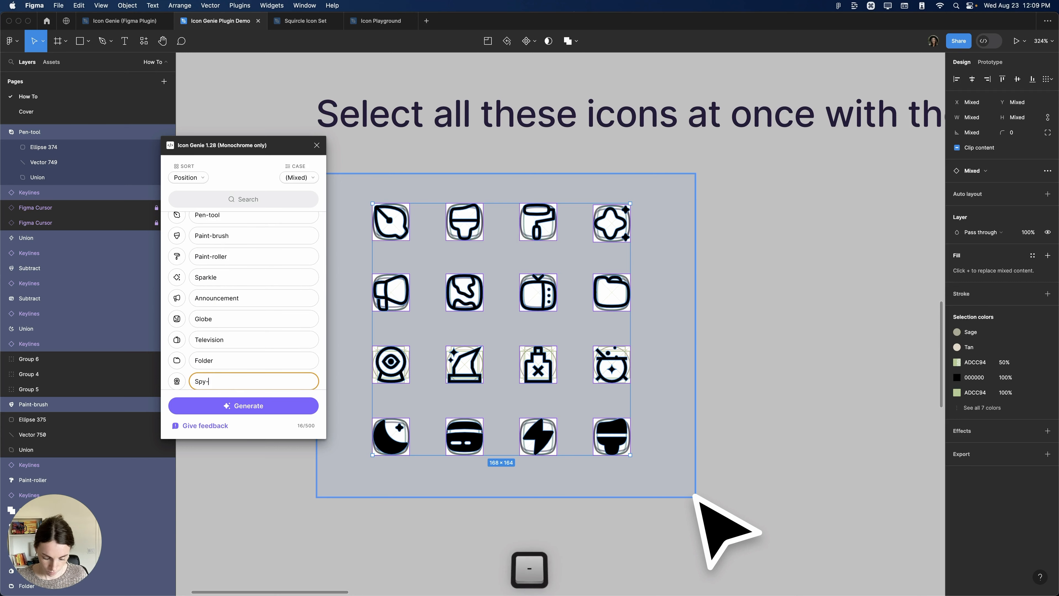
# Name the hat icon Witches-hat, the bottle icon Witches-brew and the pot icon Cauldron in the plugin's list
pyautogui.press('Tab')
pyautogui.write('Witches-hat')
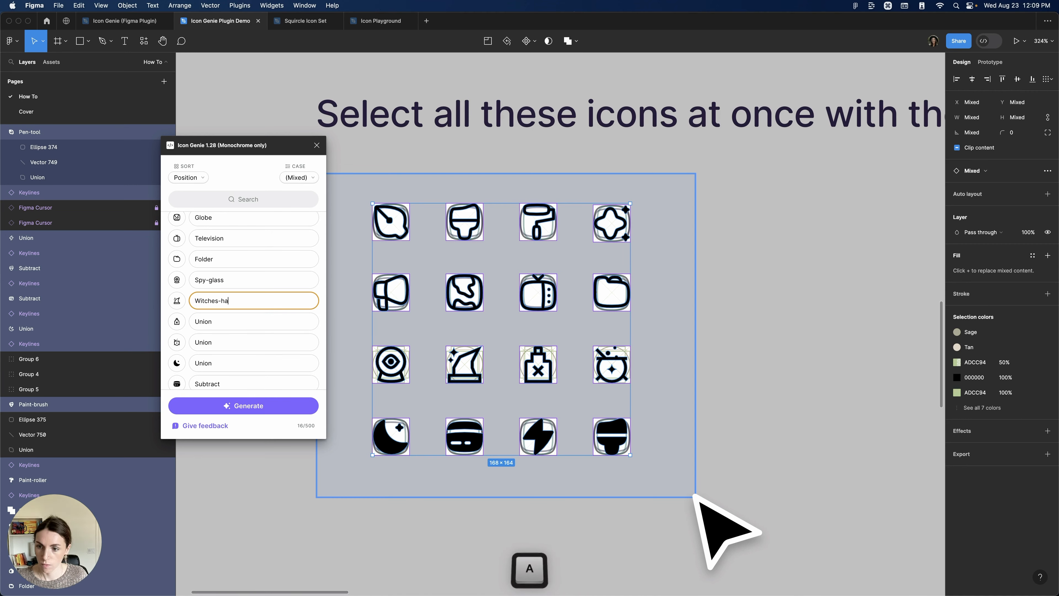
pyautogui.press('Tab')
pyautogui.write('Witches-brew')
pyautogui.press('Tab')
pyautogui.write('Cauldron')
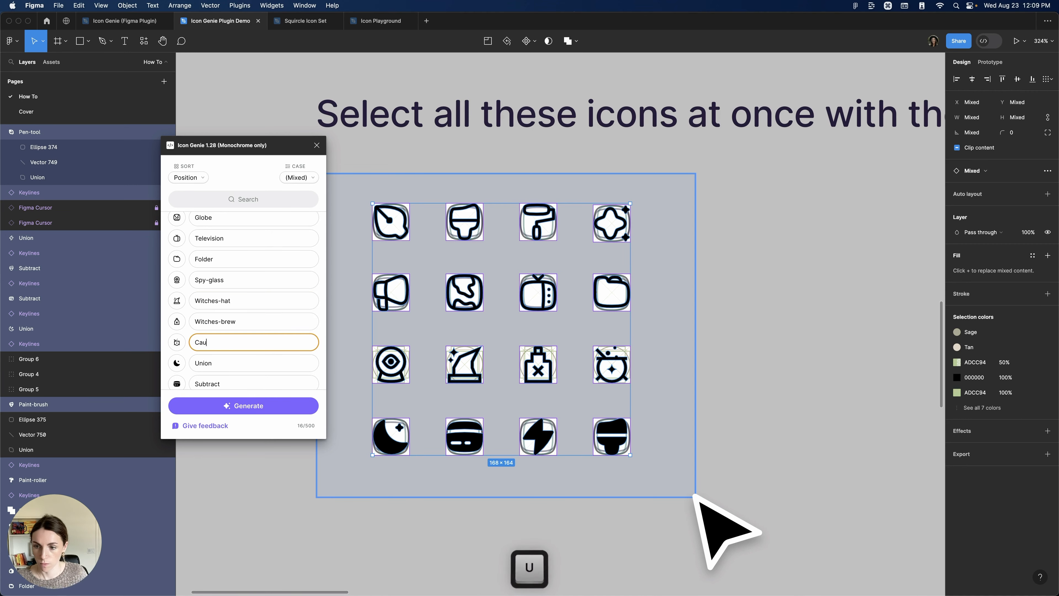
# Name the moon icon "Starry-night, fill" and the card icon "Credit-card, fill" in the plugin's list
pyautogui.press('Tab')
pyautogui.write('Starry-')
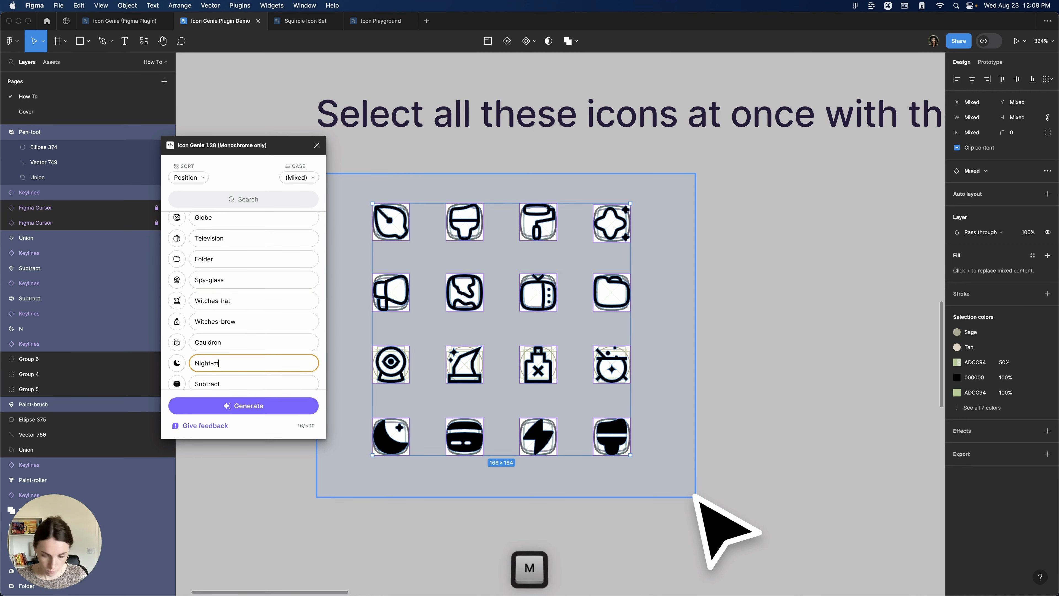
pyautogui.write('night, fill')
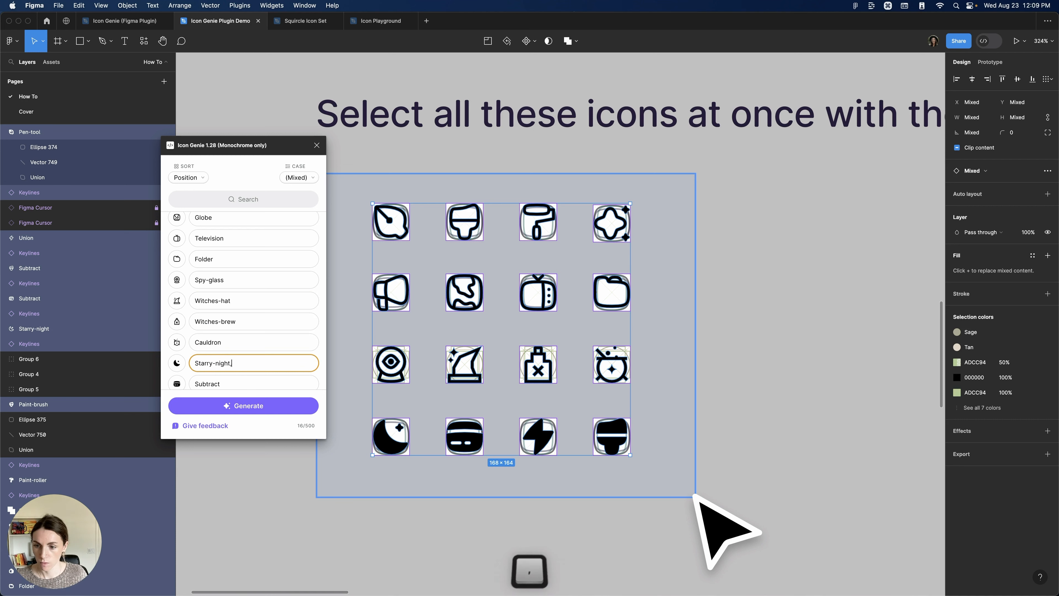
pyautogui.press('Tab')
pyautogui.write('Credit0card, fill')
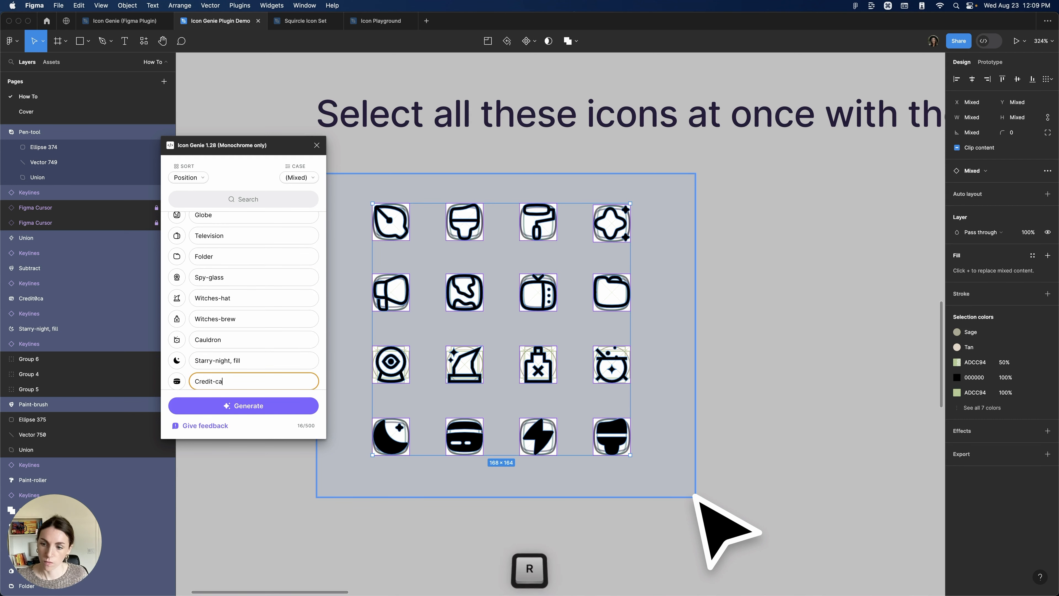
# Name the bolt icon "Lightning, fill" and the last, solid brush icon "Paint-brush, fill" in the plugin's list
pyautogui.press('Tab')
pyautogui.write('Lightning, fill')
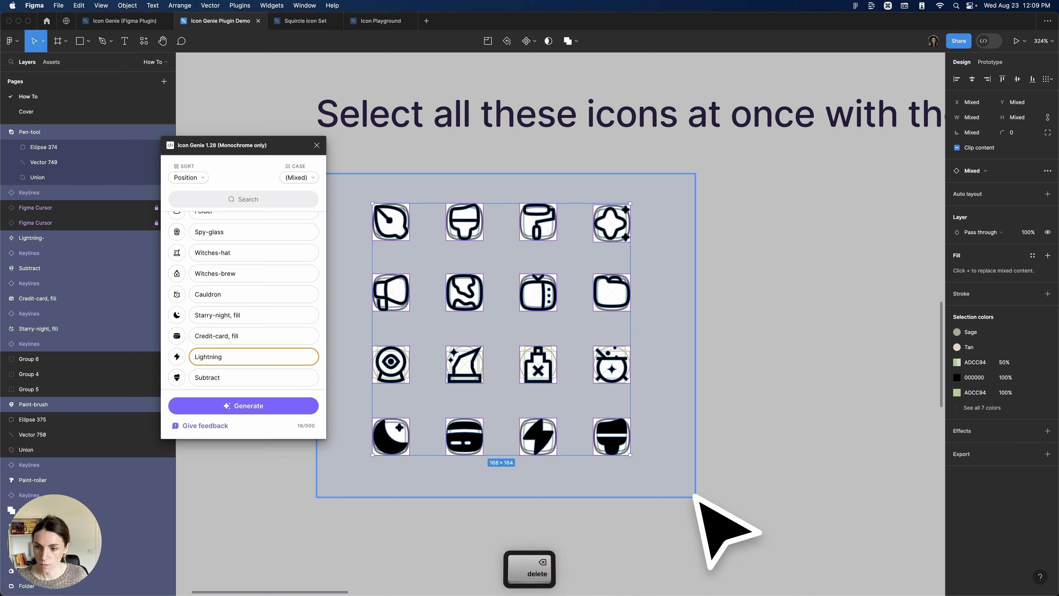
pyautogui.press('Tab')
pyautogui.write('Paint0')
pyautogui.press('BackSpace')
pyautogui.write('-brush, fill')
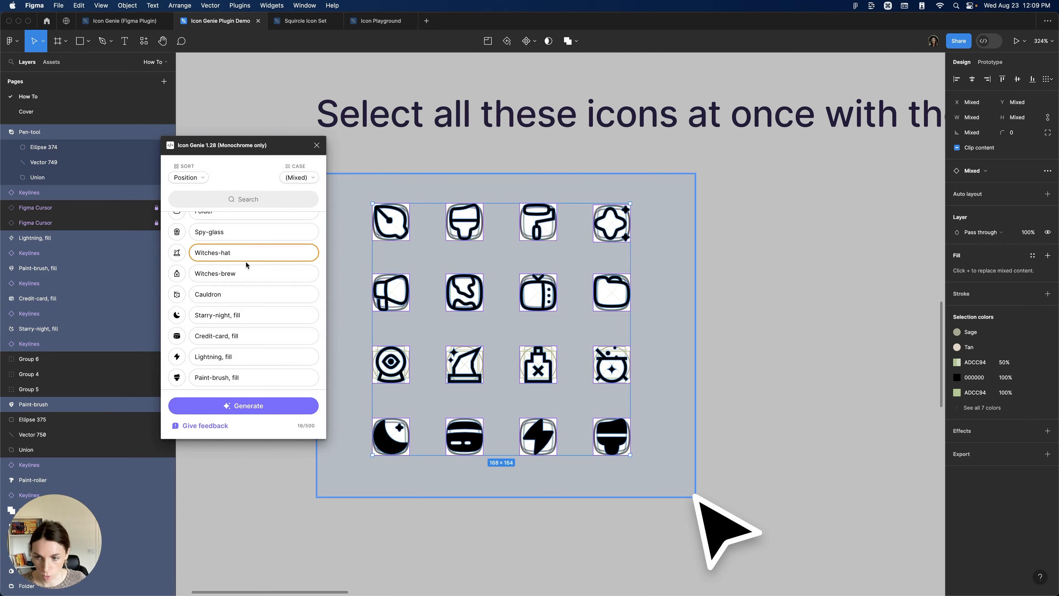
# Step through the name fields in Icon Genie's list to review the entered icon names
pyautogui.press('Tab')
pyautogui.press('Tab')
pyautogui.press('Tab')
pyautogui.press('Tab')
pyautogui.press('Tab')
pyautogui.press('Tab')
pyautogui.press('Tab')
pyautogui.press('Tab')
pyautogui.press('Tab')
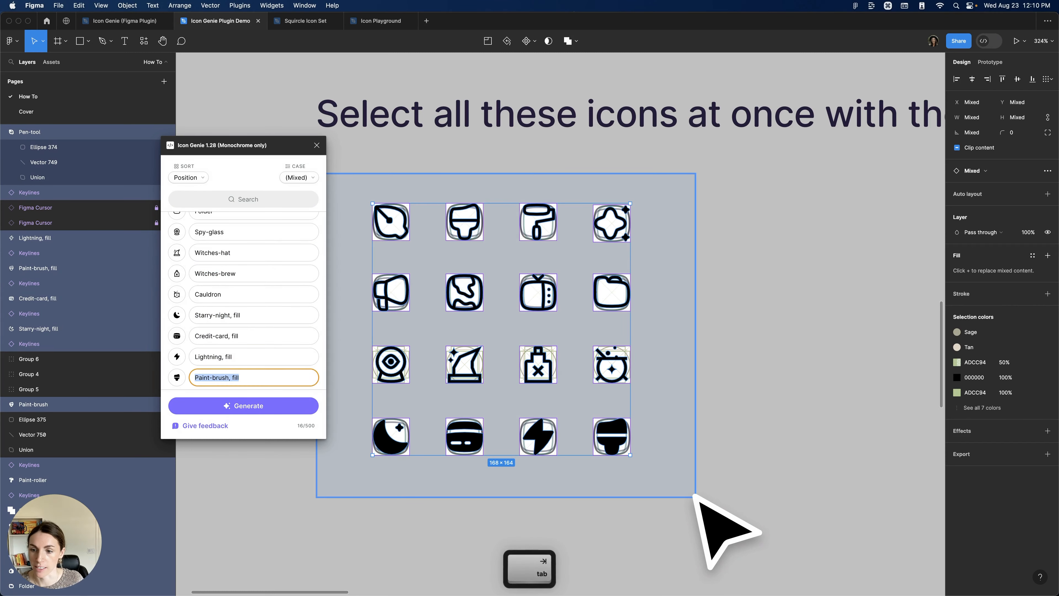
pyautogui.press('Tab')
pyautogui.press('Tab')
pyautogui.press('Tab')
pyautogui.press('Tab')
pyautogui.press('Tab')
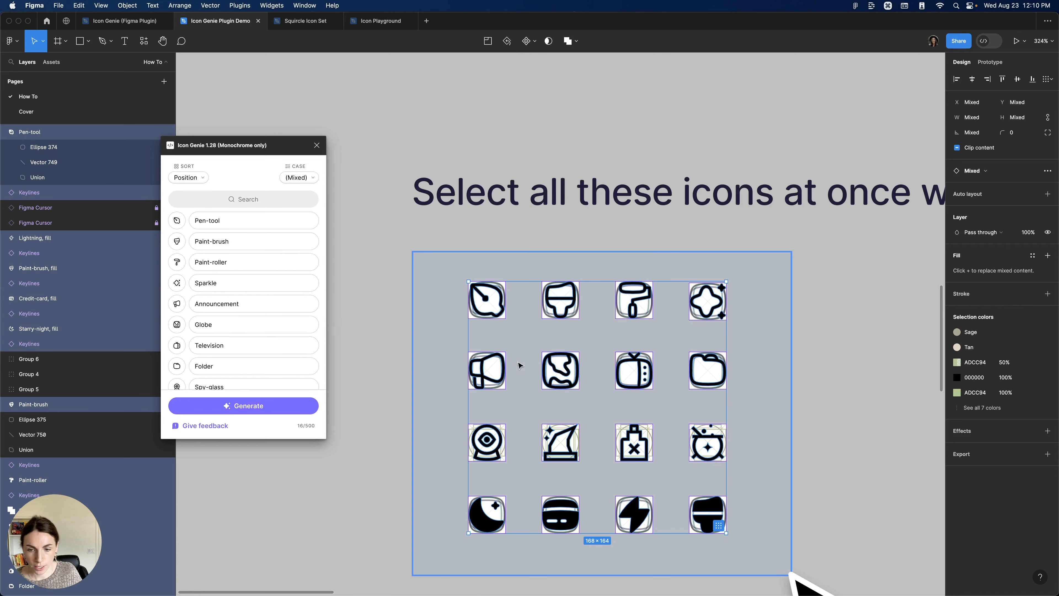
# Locate the Paint-brush, Television and Folder icons on the canvas from their entries in the plugin's list
pyautogui.scroll(10, 381, 314)
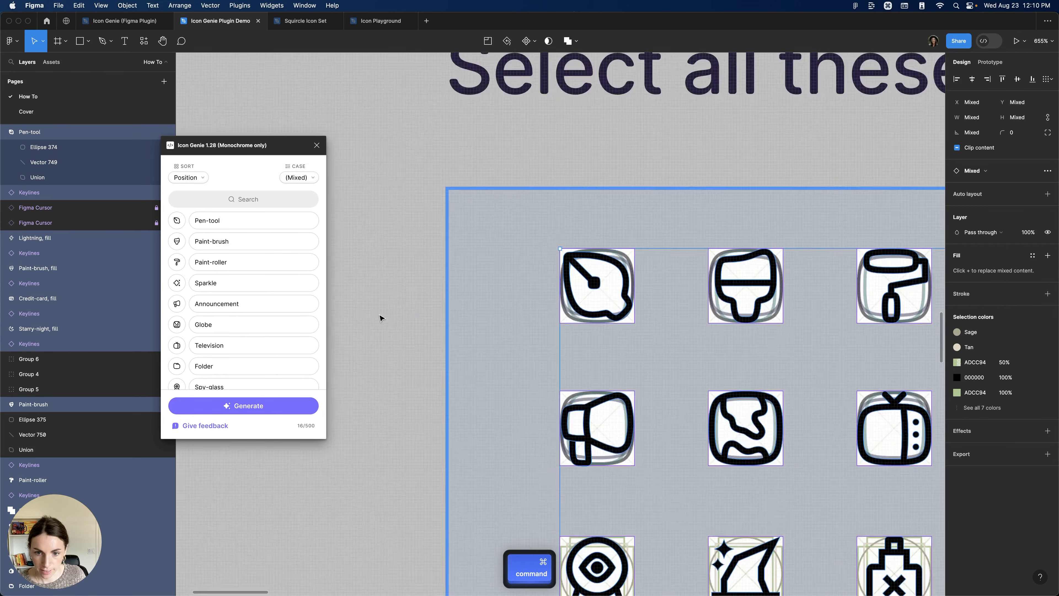
pyautogui.click(177, 241)
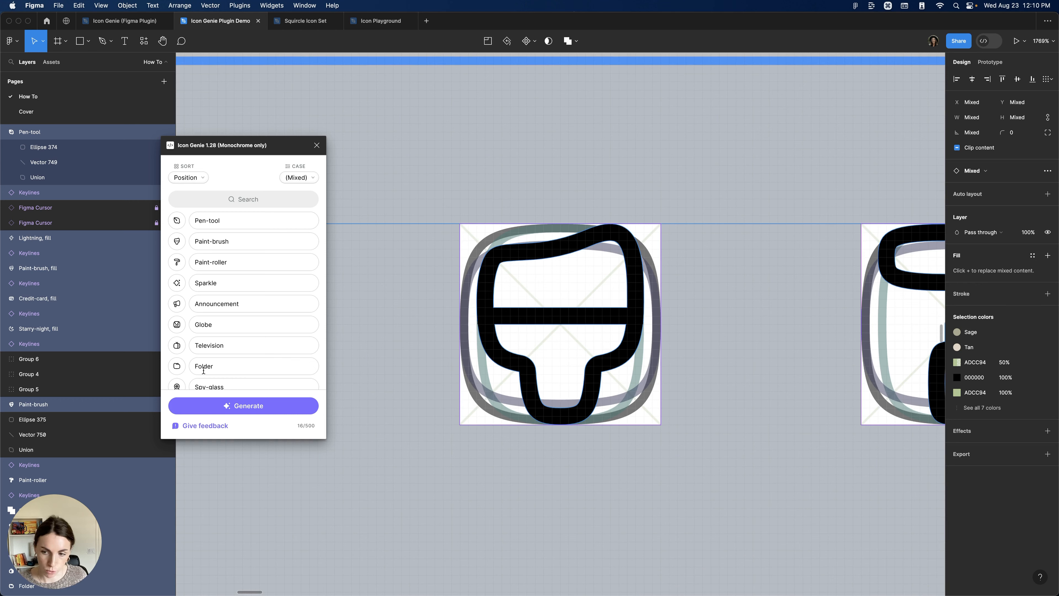
pyautogui.click(176, 346)
pyautogui.click(177, 366)
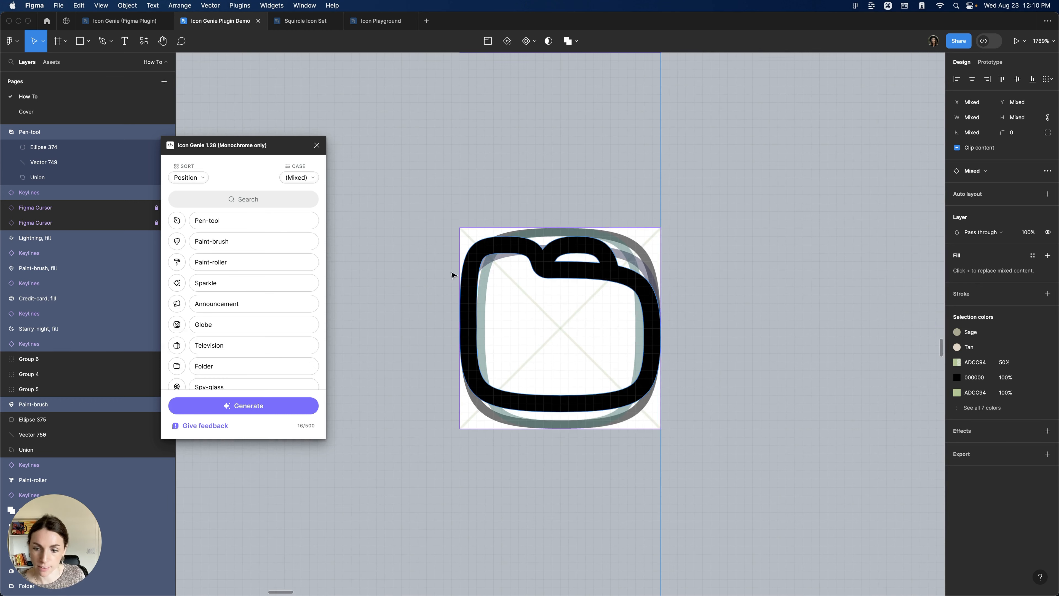
# Generate the live and flat versions of the sixteen named icons with Icon Genie
pyautogui.scroll(-10, 614, 276)
pyautogui.scroll(5, 549, 271)
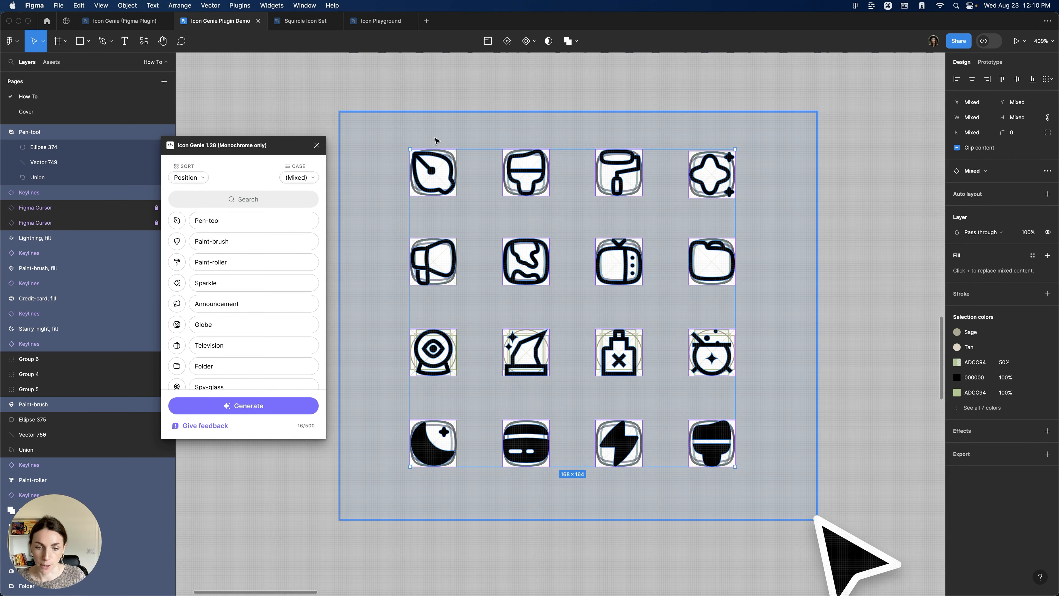
pyautogui.scroll(-5, 735, 289)
pyautogui.moveTo(735, 290); pyautogui.dragTo(731, 301)
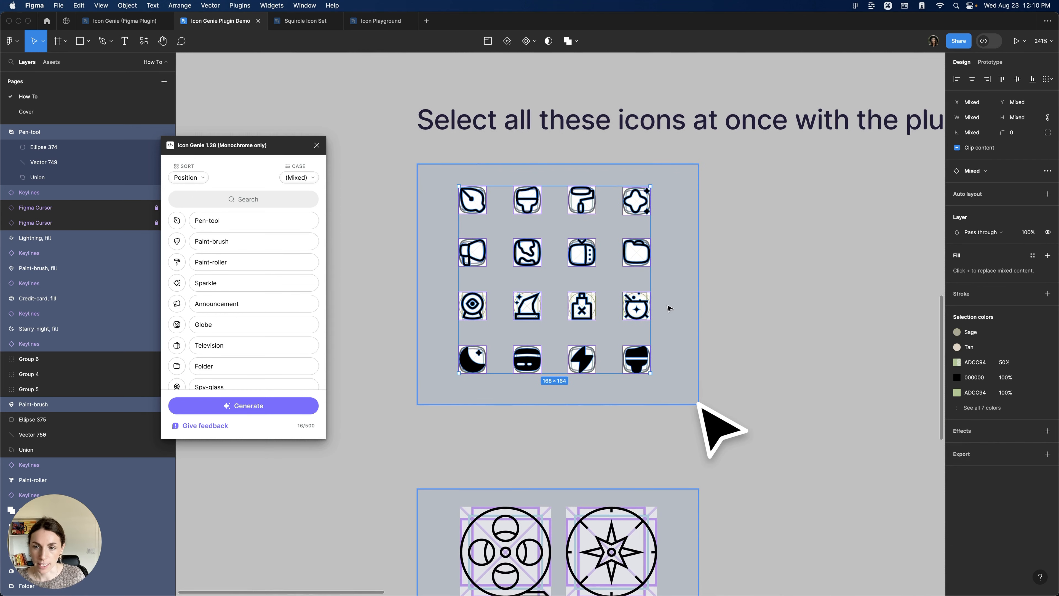
pyautogui.click(236, 408)
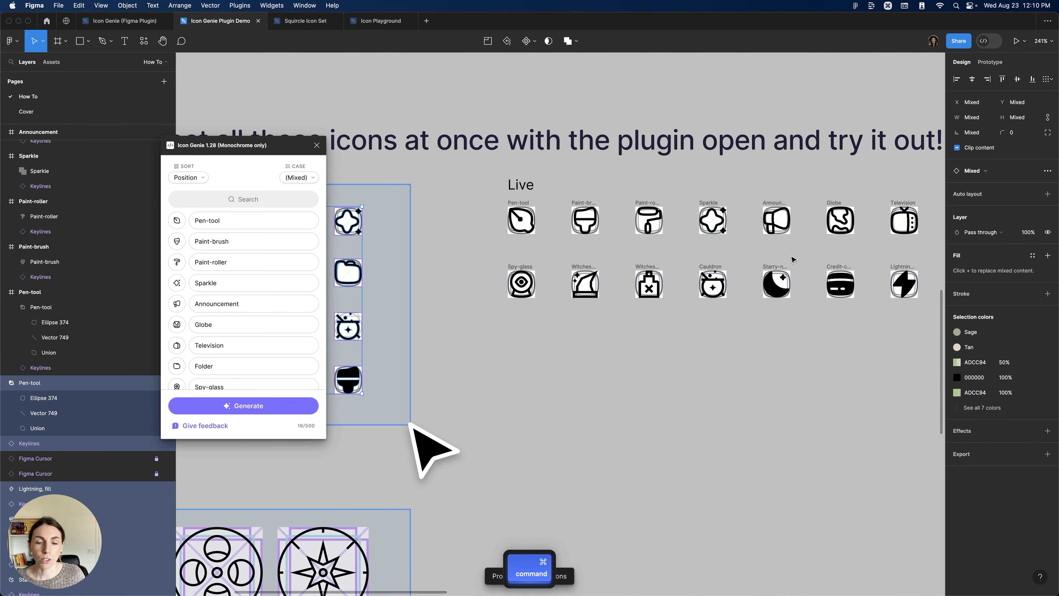
# Inspect the generated Pen-tool icon in the Live group by selecting its inner shapes and its frame
pyautogui.moveTo(792, 259); pyautogui.dragTo(659, 284)
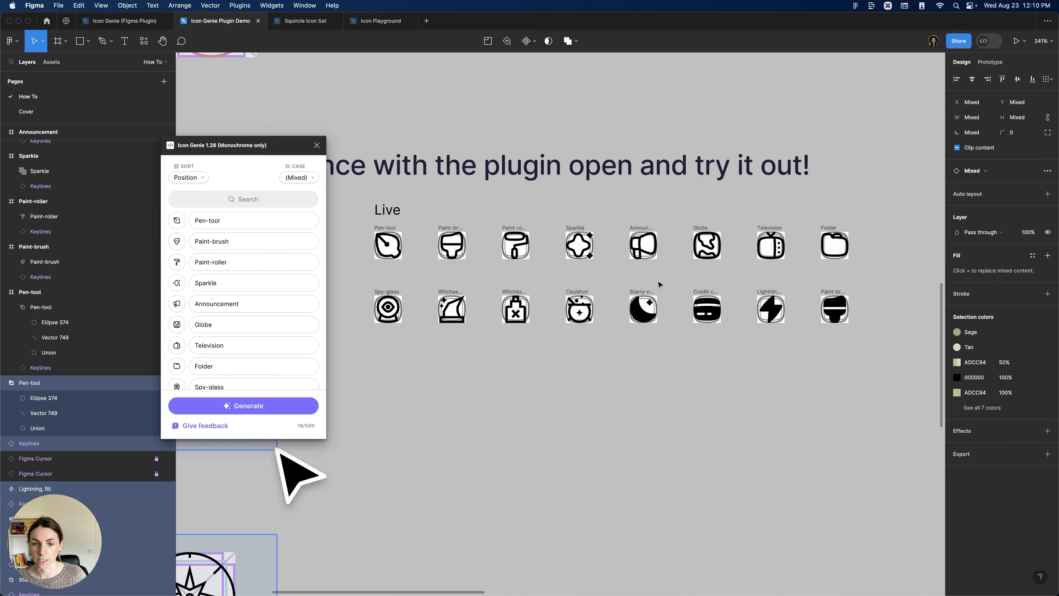
pyautogui.scroll(3, 411, 237)
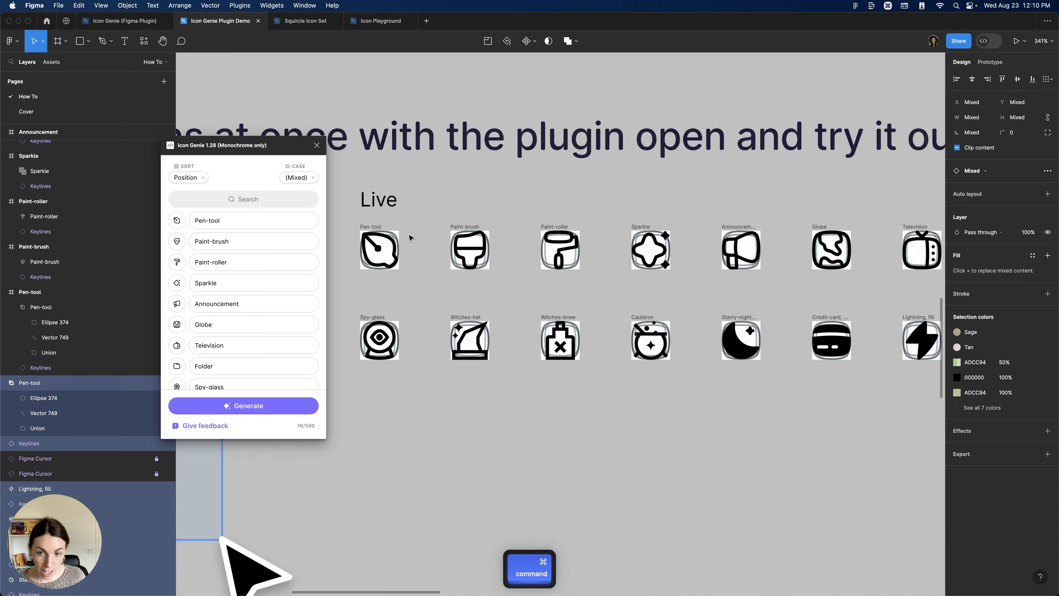
pyautogui.scroll(3, 411, 237)
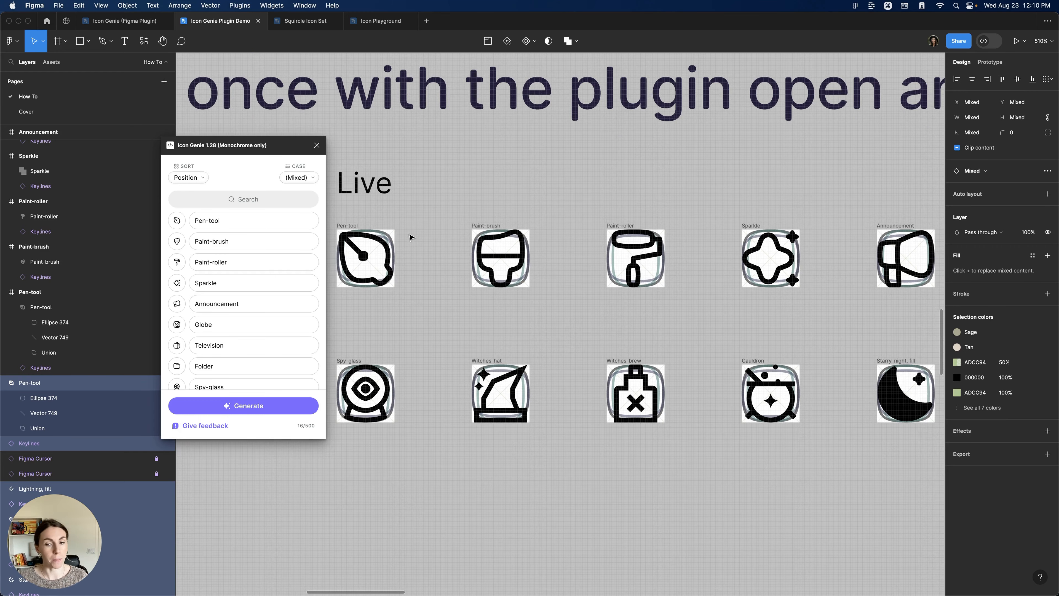
pyautogui.scroll(5, 393, 229)
pyautogui.keyDown('super'); pyautogui.click(360, 252); pyautogui.keyUp('super')
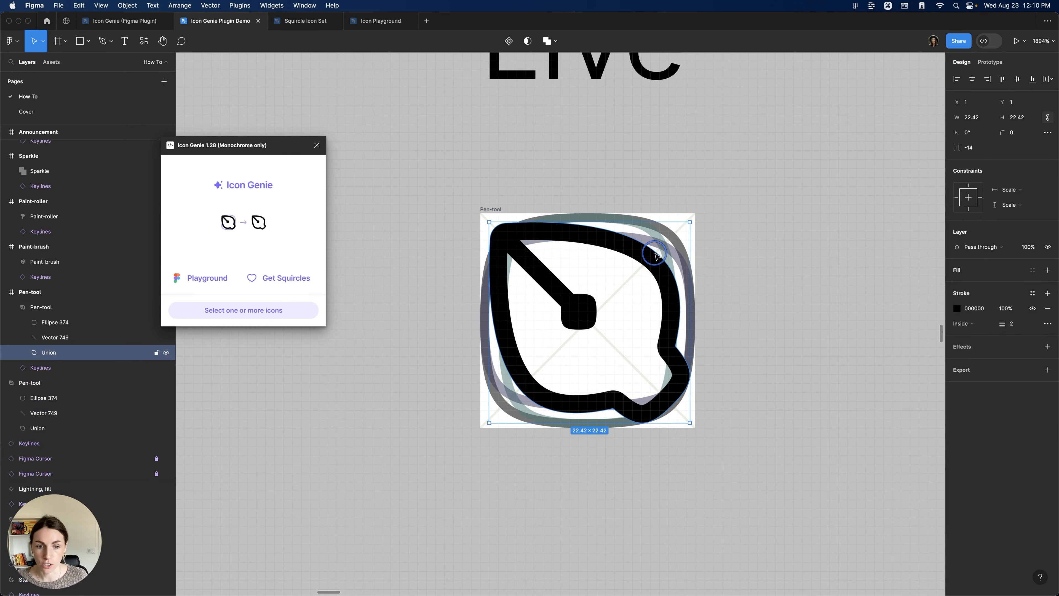
pyautogui.keyDown('super'); pyautogui.click(567, 299); pyautogui.keyUp('super')
pyautogui.keyDown('super'); pyautogui.click(550, 287); pyautogui.keyUp('super')
pyautogui.keyDown('super'); pyautogui.click(610, 238); pyautogui.keyUp('super')
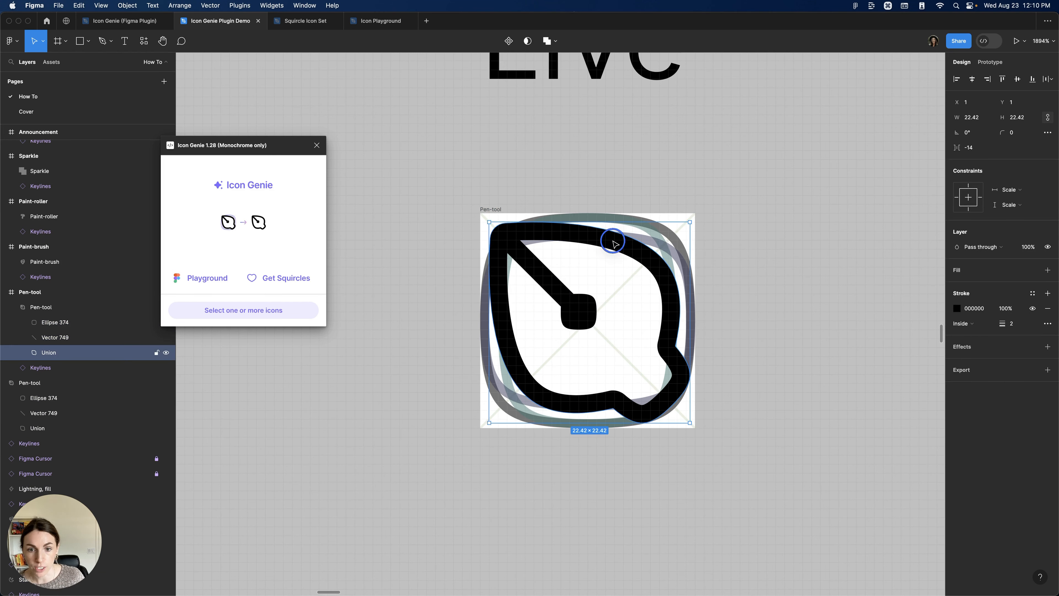
pyautogui.scroll(-2, 608, 249)
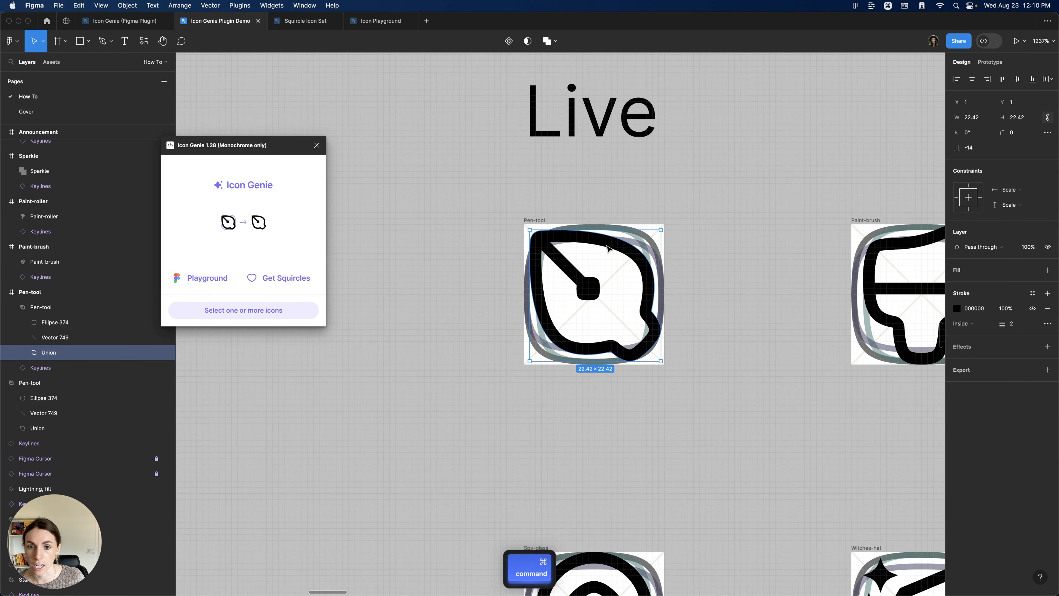
pyautogui.click(536, 220)
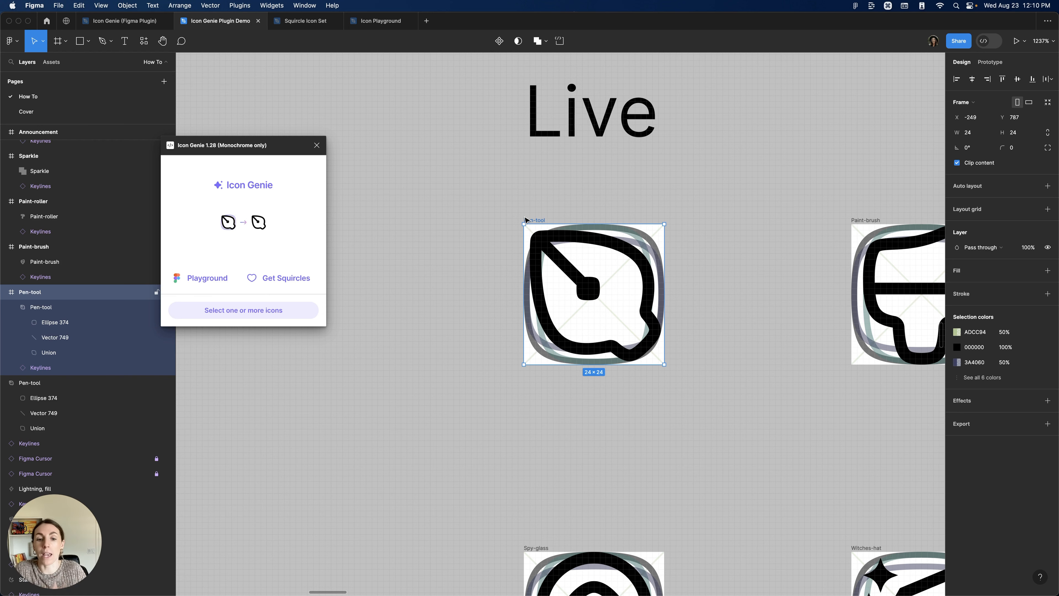
# Inspect the flattened Pen-tool shape in the Flat group and select all sixteen flat icon components
pyautogui.scroll(-10, 642, 234)
pyautogui.moveTo(648, 236); pyautogui.dragTo(363, 215)
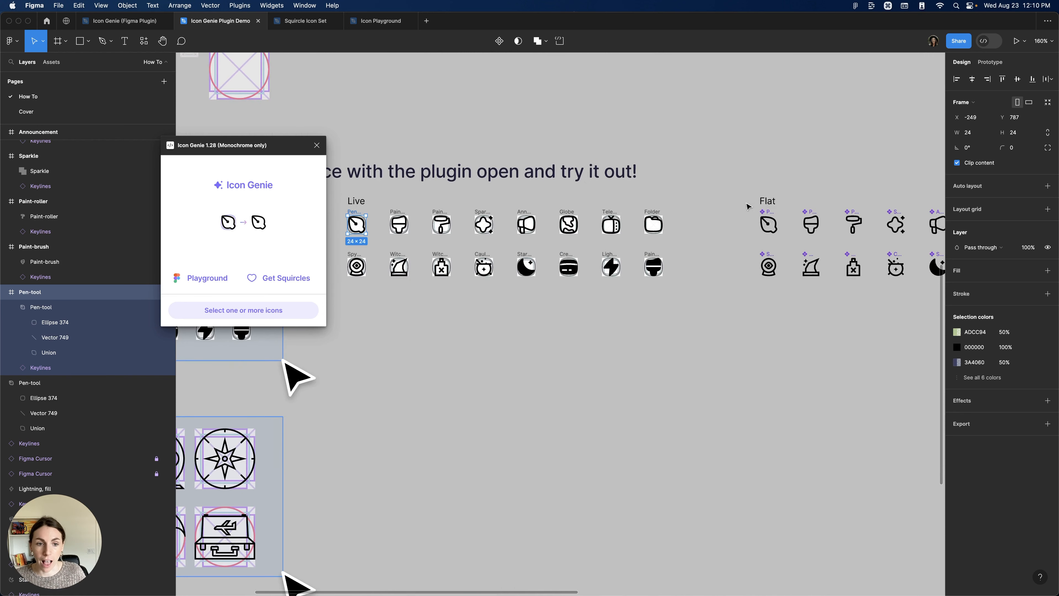
pyautogui.moveTo(750, 206); pyautogui.dragTo(379, 184)
pyautogui.scroll(5, 608, 210)
pyautogui.moveTo(476, 212); pyautogui.dragTo(567, 211)
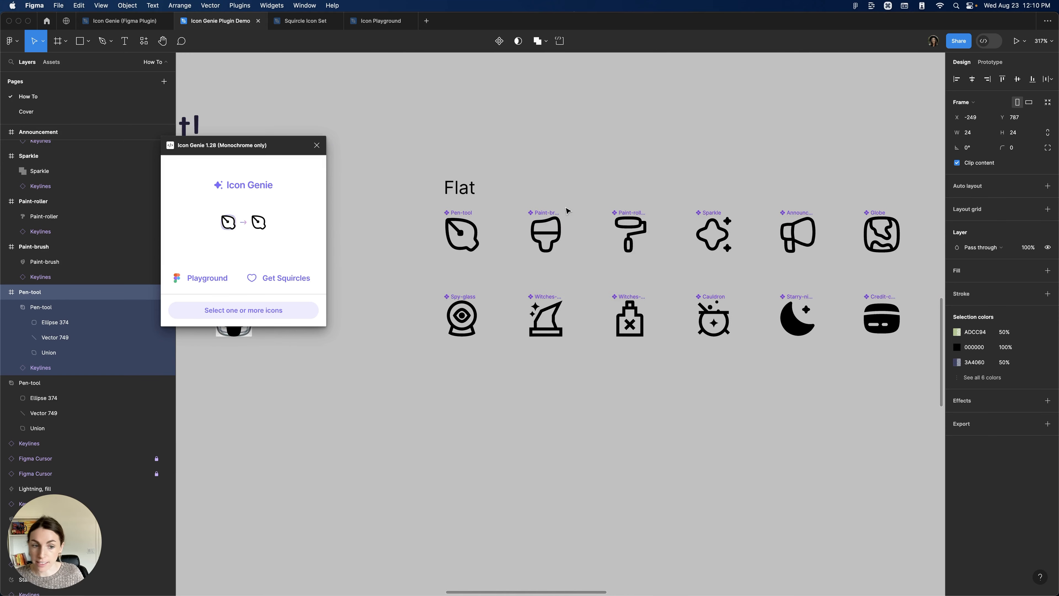
pyautogui.scroll(5, 488, 229)
pyautogui.moveTo(454, 226); pyautogui.dragTo(761, 304)
pyautogui.scroll(5, 529, 194)
pyautogui.keyDown('super'); pyautogui.click(484, 254); pyautogui.keyUp('super')
pyautogui.scroll(-6, 500, 249)
pyautogui.scroll(-5, 440, 221)
pyautogui.scroll(-3, 440, 222)
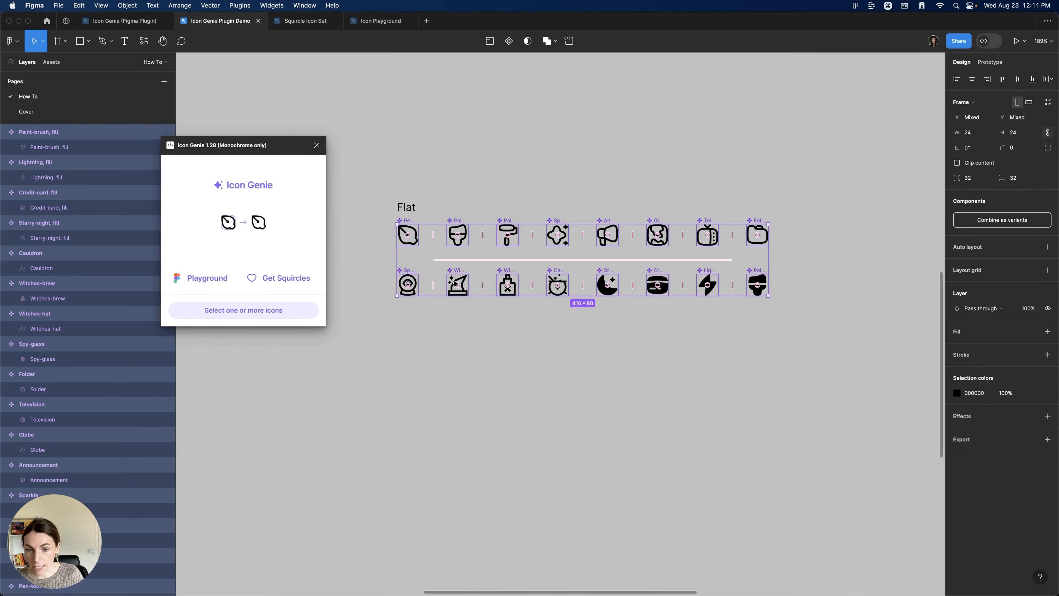
# Scale the selected flat icons up proportionally to about 957 × 184, and again to about 2153 × 414
pyautogui.press('shift')
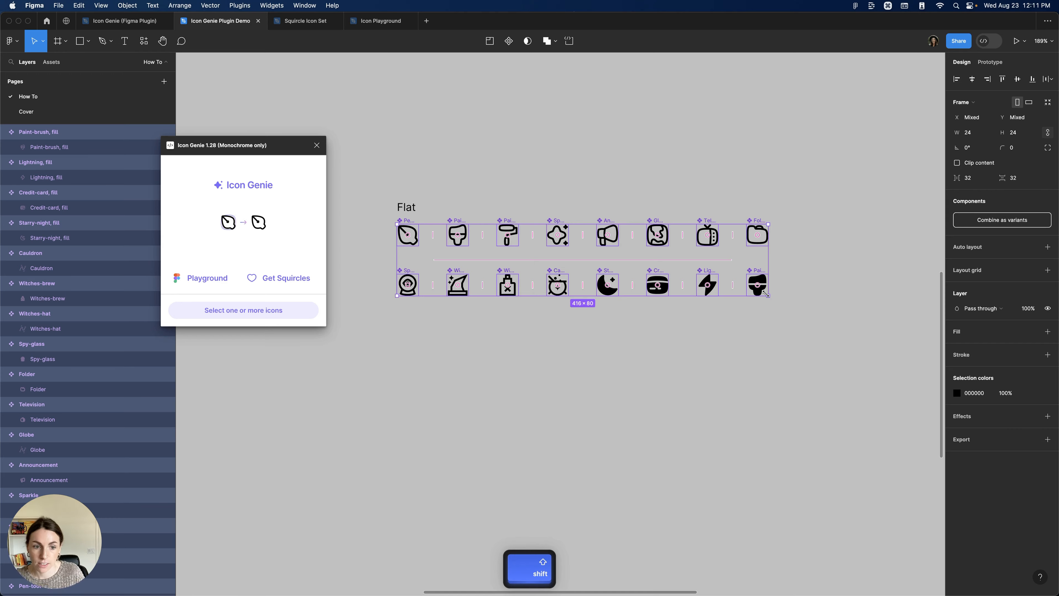
pyautogui.moveTo(767, 295); pyautogui.dragTo(855, 385)
pyautogui.scroll(-5, 805, 361)
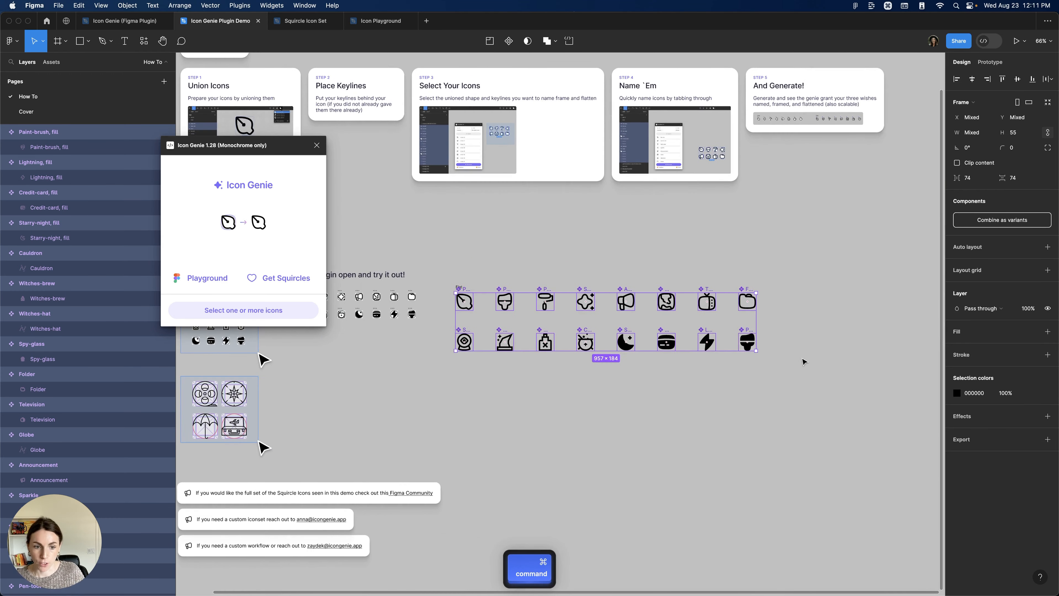
pyautogui.moveTo(756, 351); pyautogui.dragTo(830, 422)
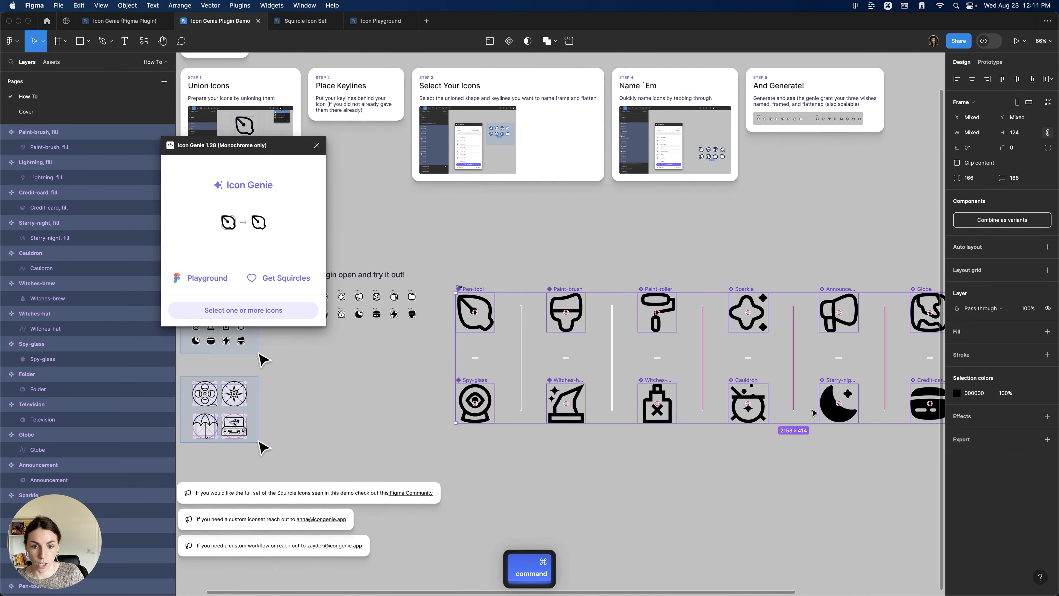
# Undo both enlargements of the flat icons
pyautogui.scroll(-3, 813, 413)
pyautogui.press('super+z')
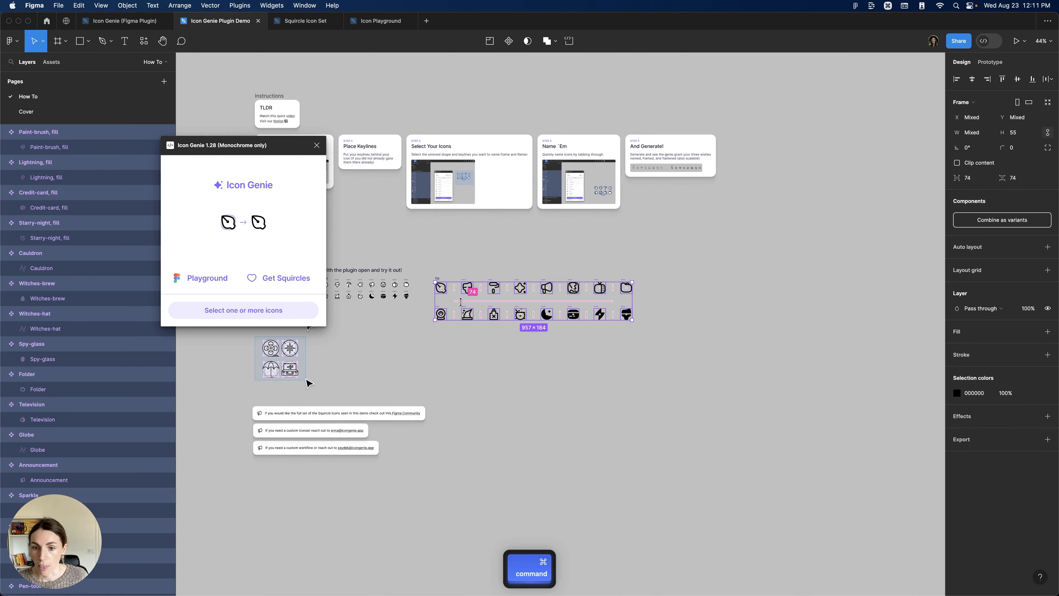
pyautogui.press('super+z')
pyautogui.scroll(10, 455, 386)
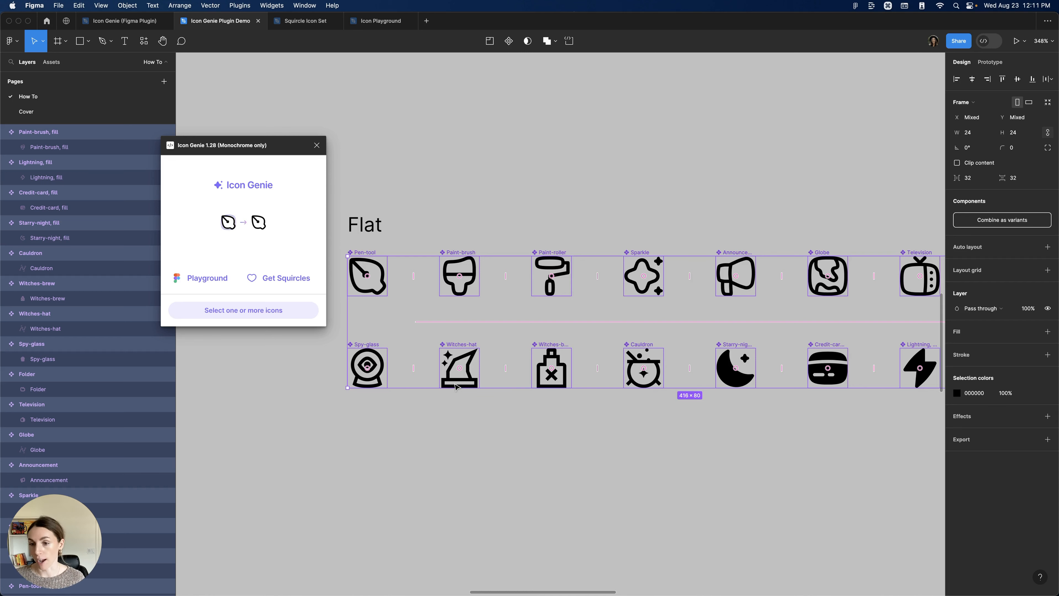
# Delete the generated Live and Flat icon groups from the canvas
pyautogui.click(467, 411)
pyautogui.scroll(-10, 568, 281)
pyautogui.scroll(3, 531, 269)
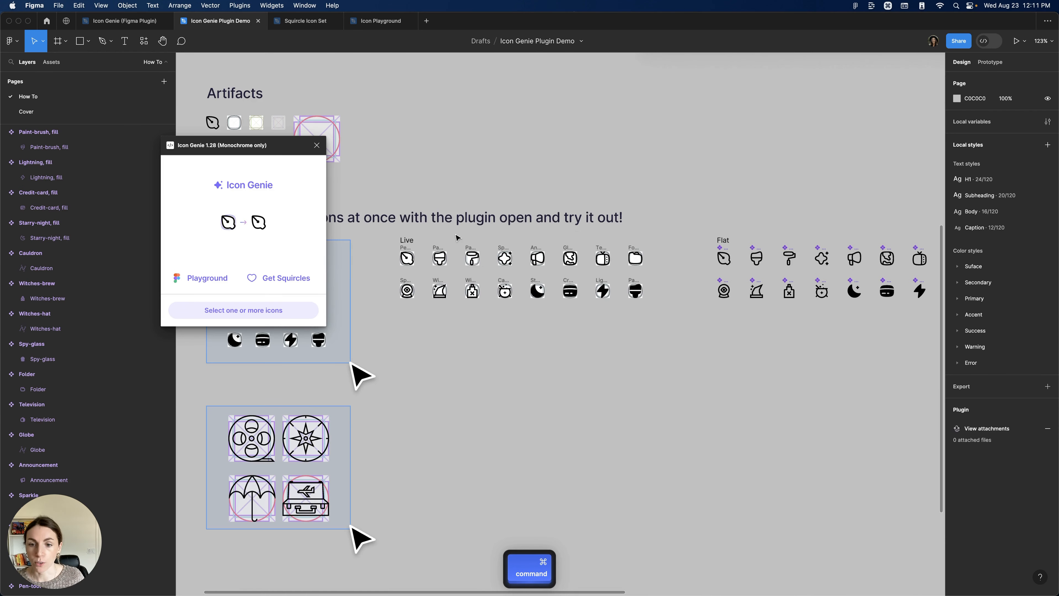
pyautogui.moveTo(391, 237); pyautogui.dragTo(900, 334)
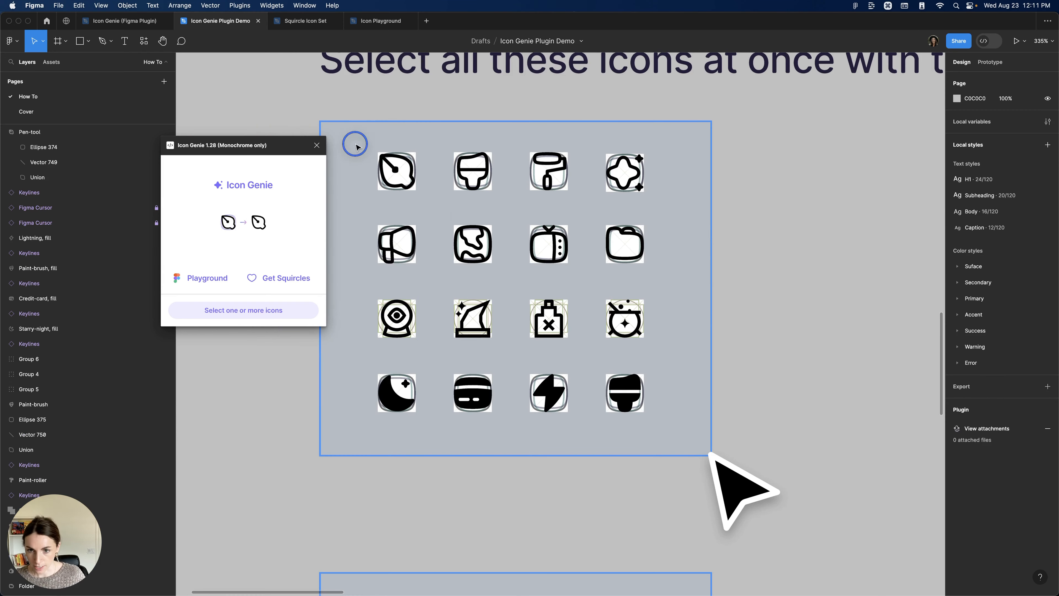
# Select all sixteen source icons and sort the plugin's icon list by name
pyautogui.moveTo(355, 143); pyautogui.dragTo(685, 447)
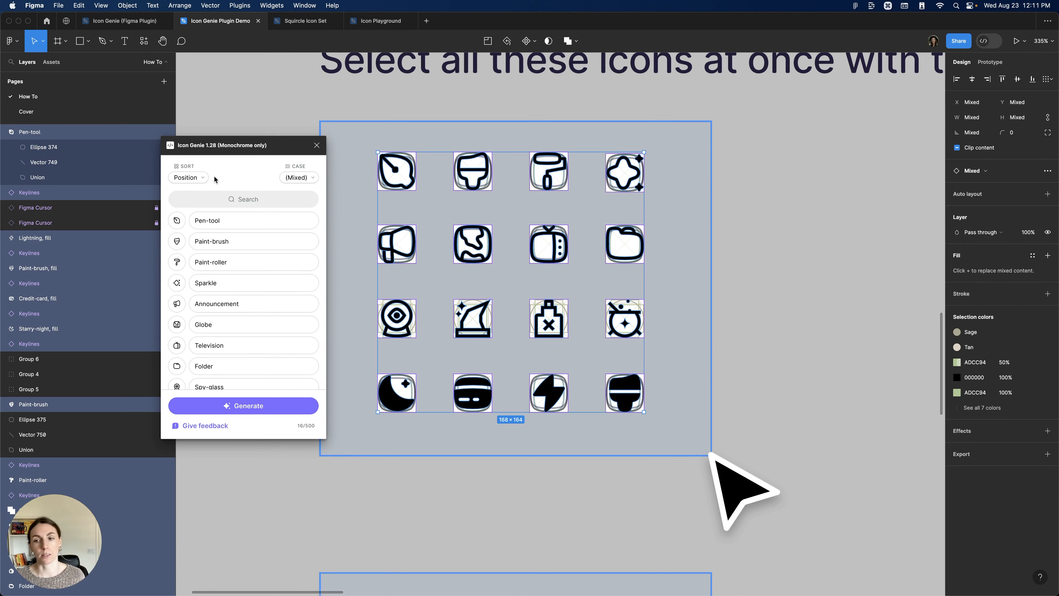
pyautogui.click(198, 178)
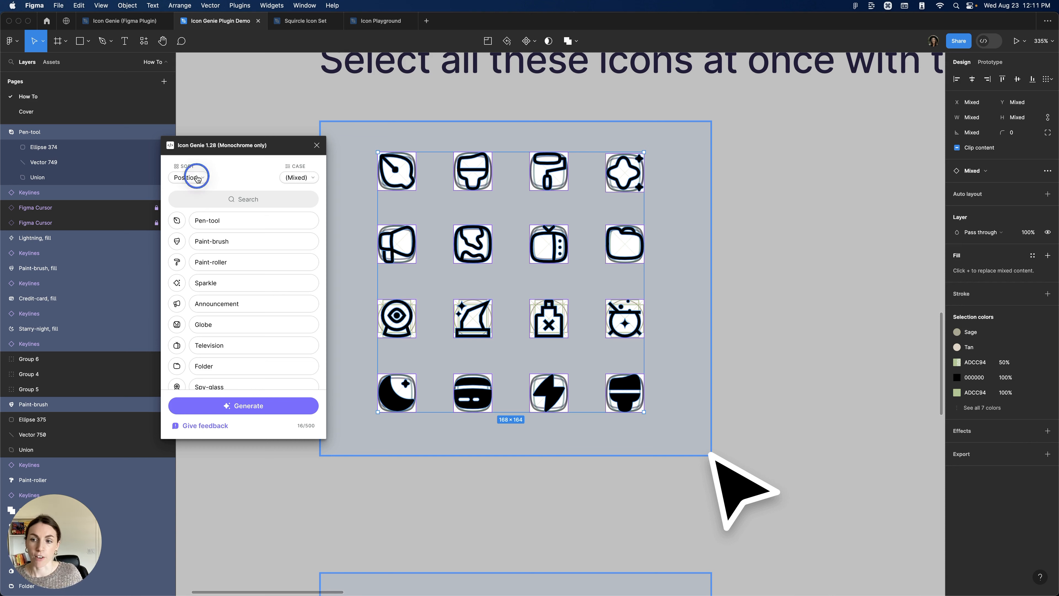
pyautogui.click(198, 187)
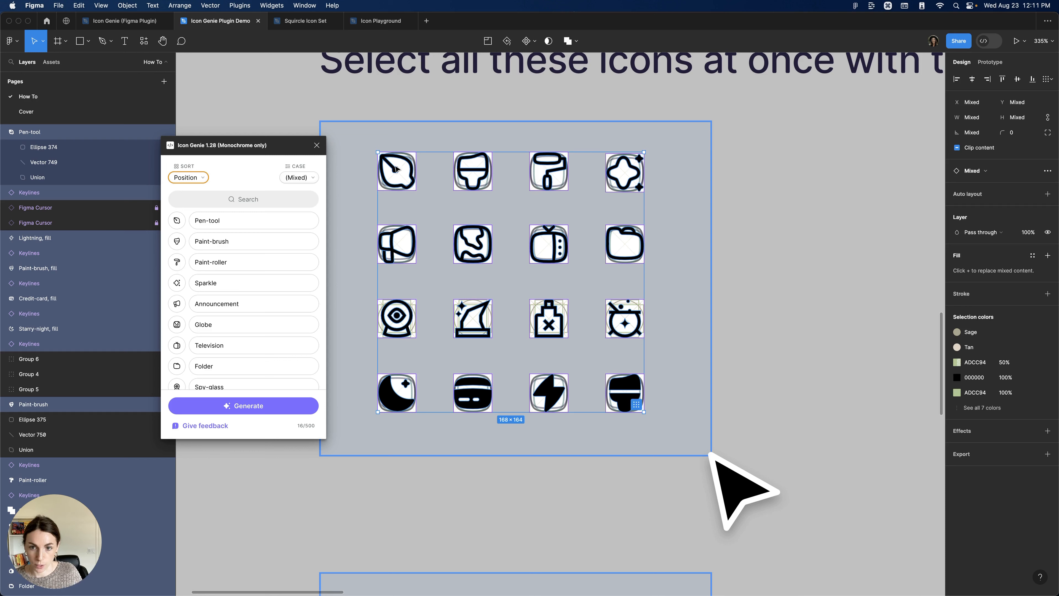
pyautogui.click(193, 178)
pyautogui.click(194, 188)
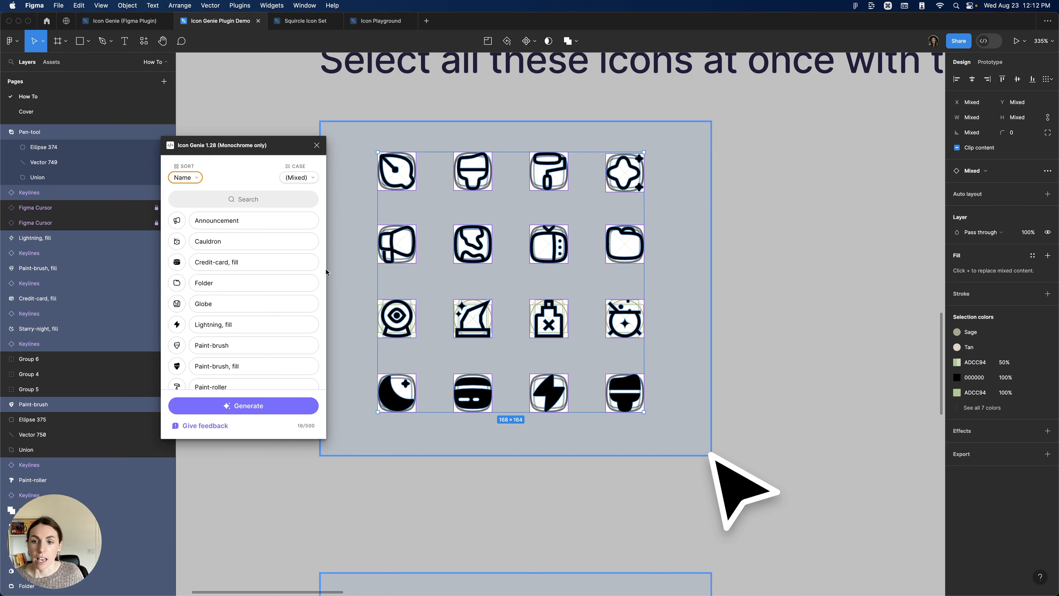
# Generate live and flat versions in name order and review the arrangement of both groups
pyautogui.click(300, 410)
pyautogui.scroll(-3, 863, 338)
pyautogui.moveTo(710, 349); pyautogui.dragTo(227, 388)
pyautogui.scroll(4, 771, 270)
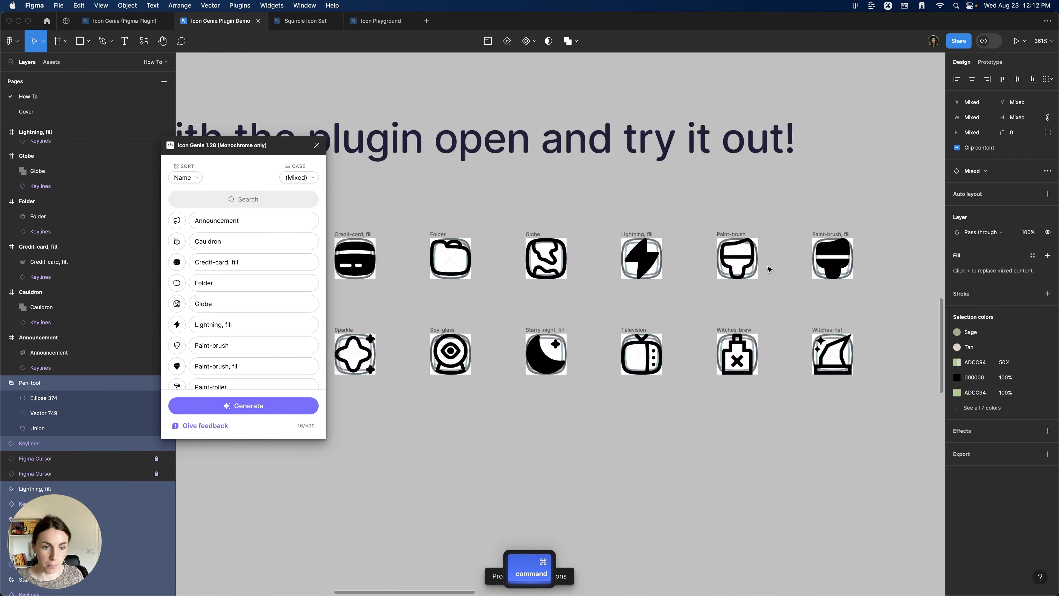
pyautogui.scroll(-5, 769, 269)
pyautogui.scroll(-5, 643, 377)
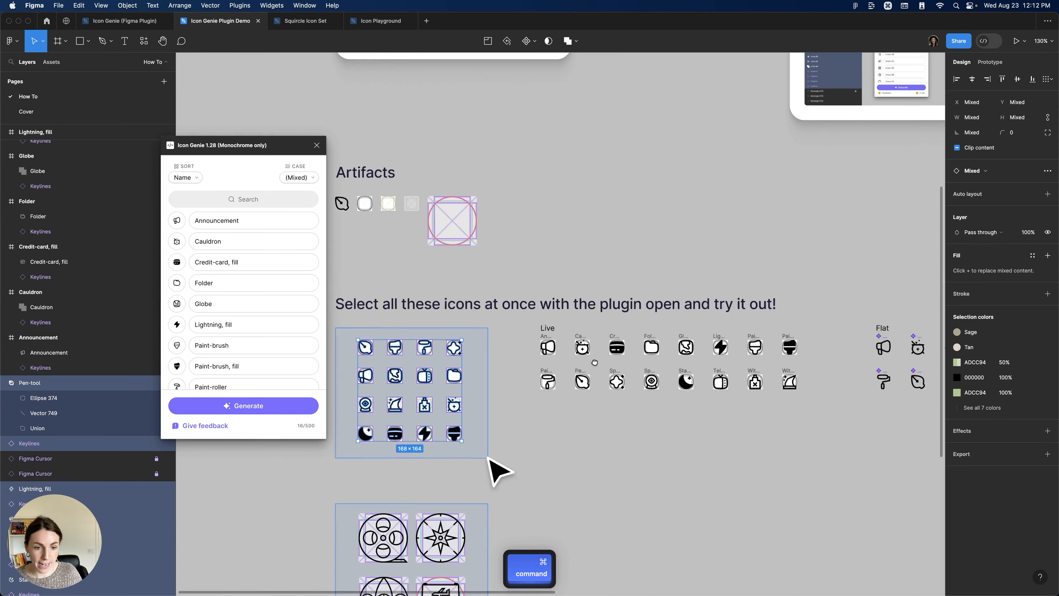
pyautogui.moveTo(594, 362); pyautogui.dragTo(455, 328)
pyautogui.moveTo(922, 335); pyautogui.dragTo(818, 310)
pyautogui.scroll(-2, 818, 309)
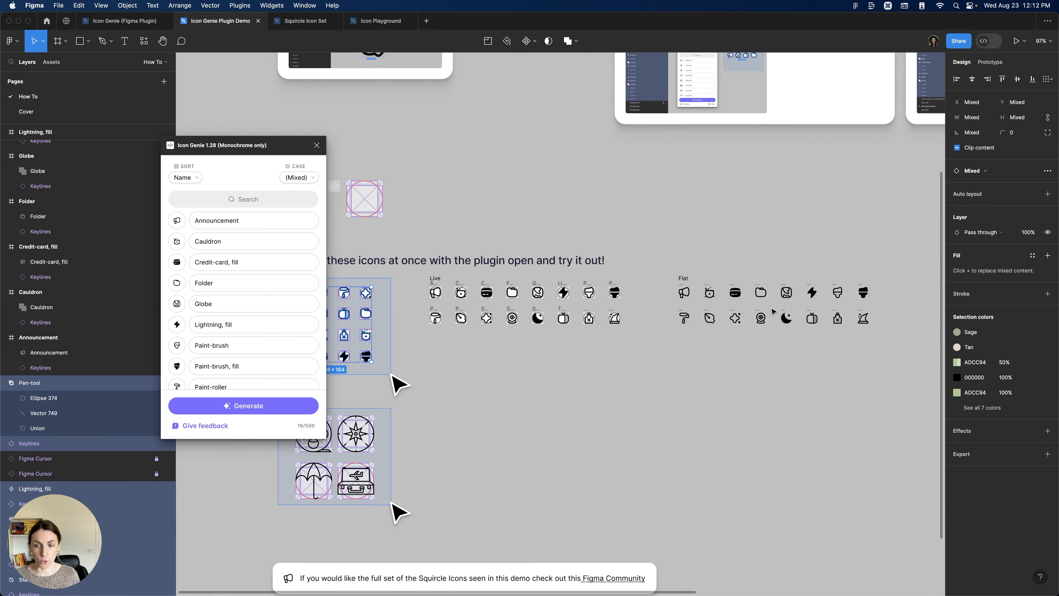
# Delete the name-sorted Live and Flat groups
pyautogui.moveTo(407, 282); pyautogui.dragTo(901, 373)
pyautogui.press('Delete')
pyautogui.hscroll(-4, 903, 376)
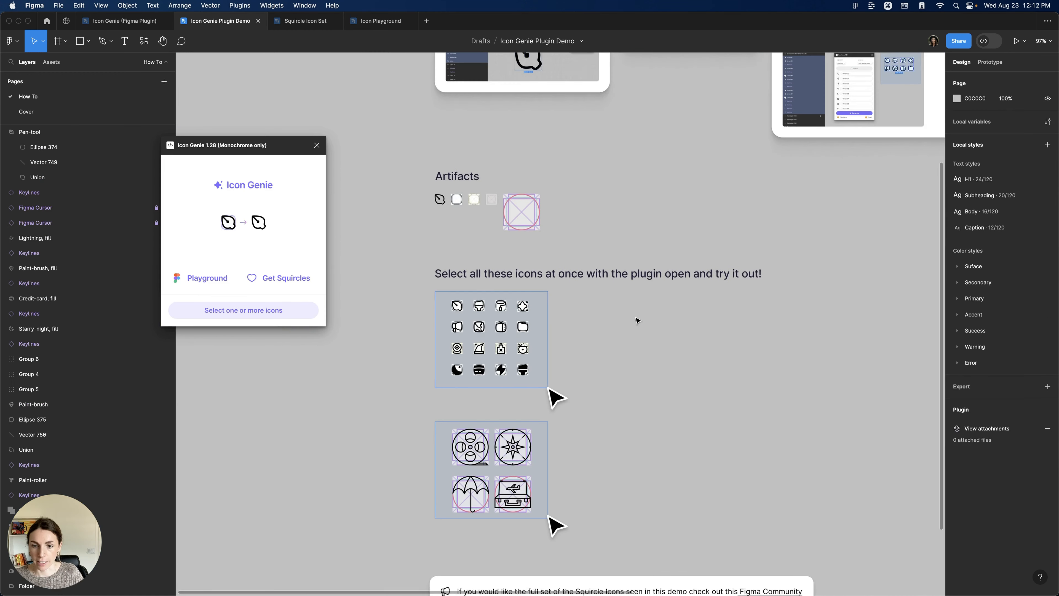
# Select the sixteen source icons and try Title/Slash/Case and snake_case for their names, settling on camelCase
pyautogui.moveTo(445, 299); pyautogui.dragTo(541, 393)
pyautogui.click(298, 177)
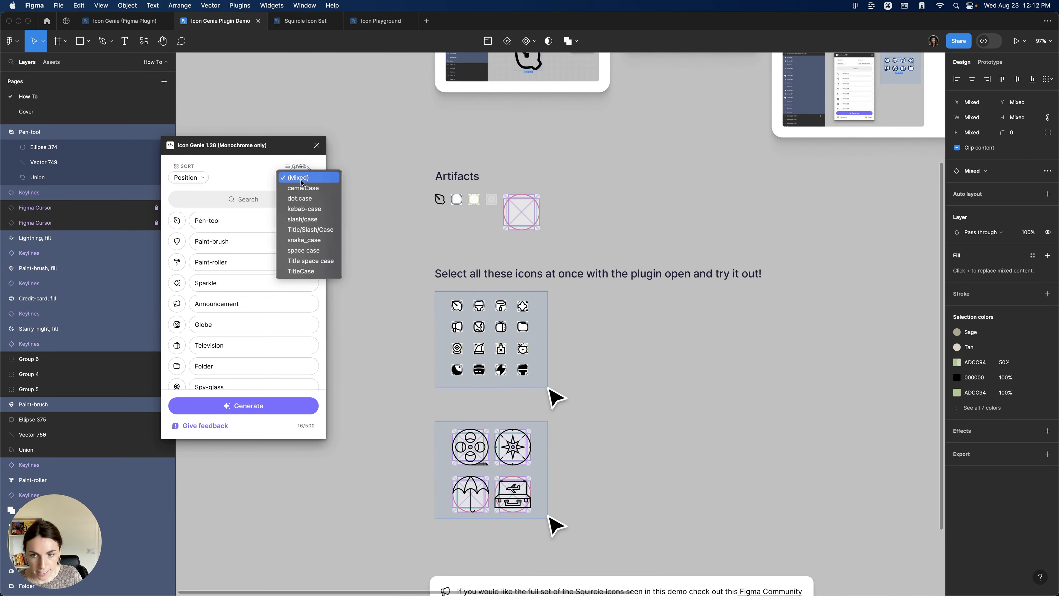
pyautogui.click(307, 230)
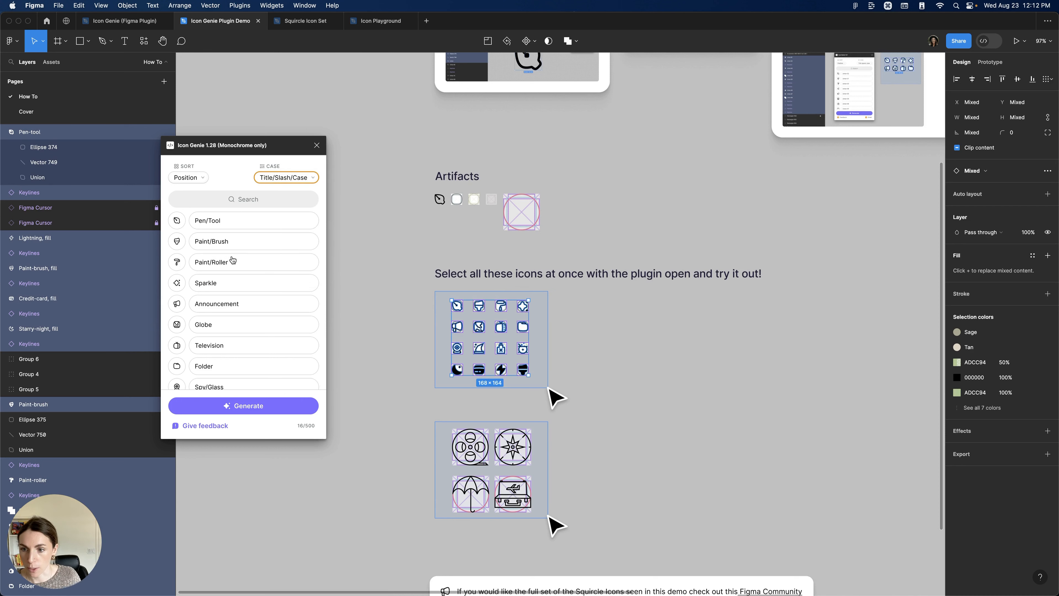
pyautogui.click(299, 179)
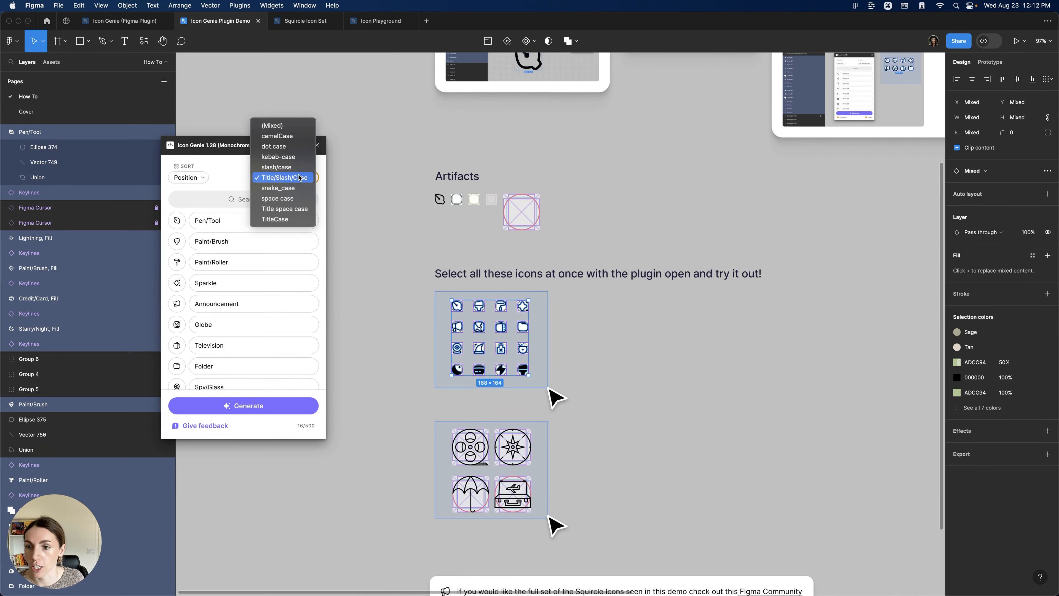
pyautogui.click(293, 188)
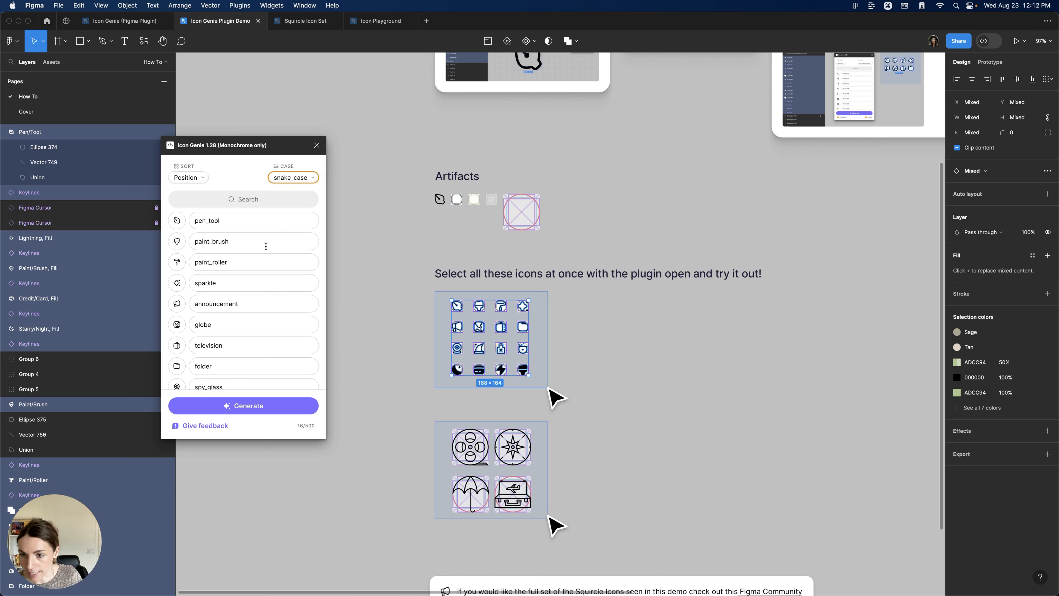
pyautogui.click(292, 179)
pyautogui.click(291, 126)
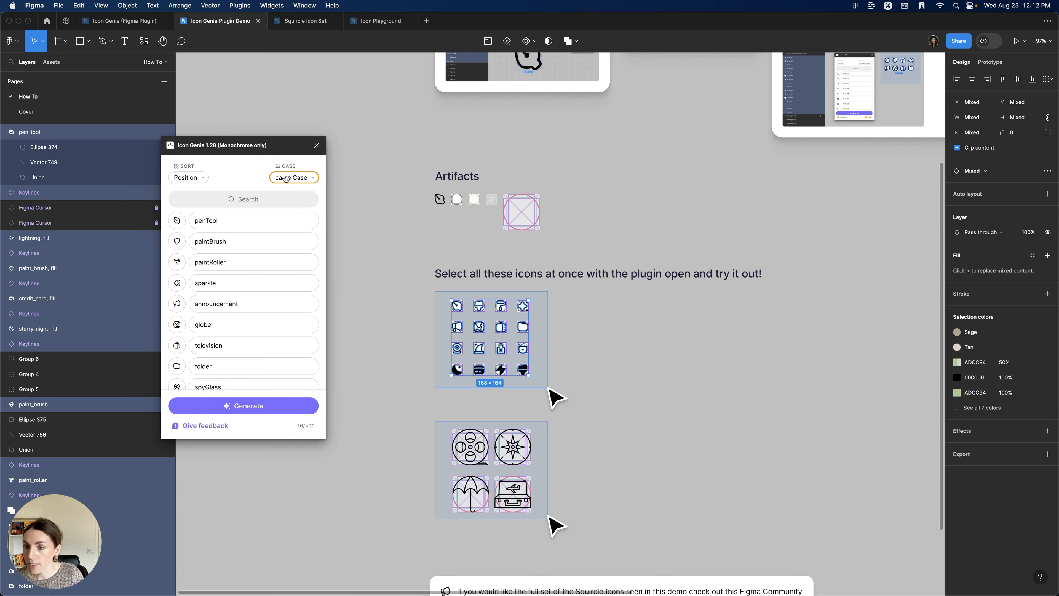
# Generate live and flat versions of the camelCase icons and inspect the names in both groups
pyautogui.click(280, 403)
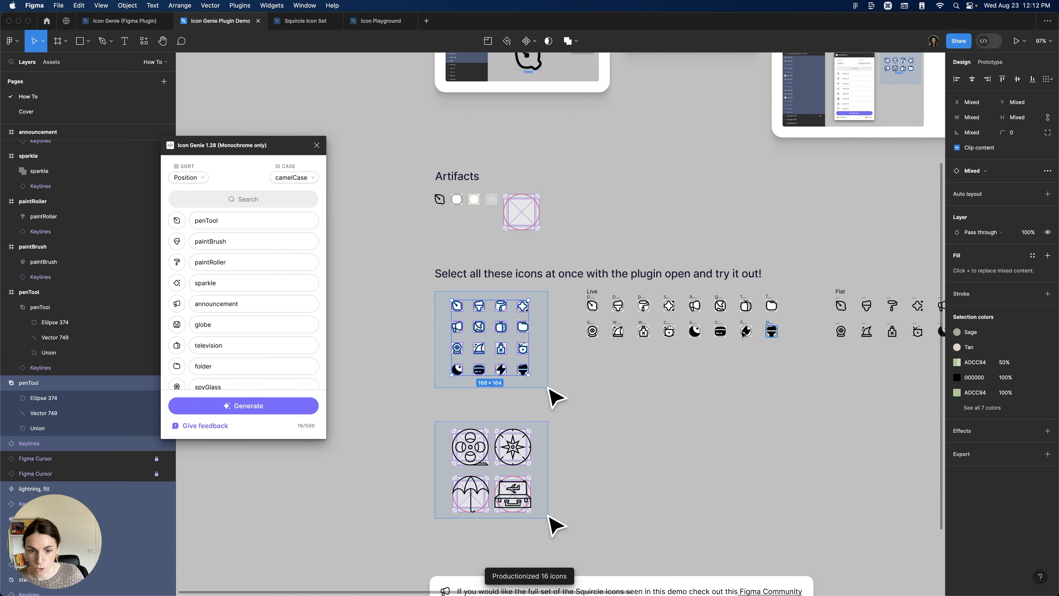
pyautogui.scroll(6, 713, 367)
pyautogui.scroll(5, 714, 572)
pyautogui.scroll(2, 714, 573)
pyautogui.moveTo(714, 570); pyautogui.dragTo(663, 279)
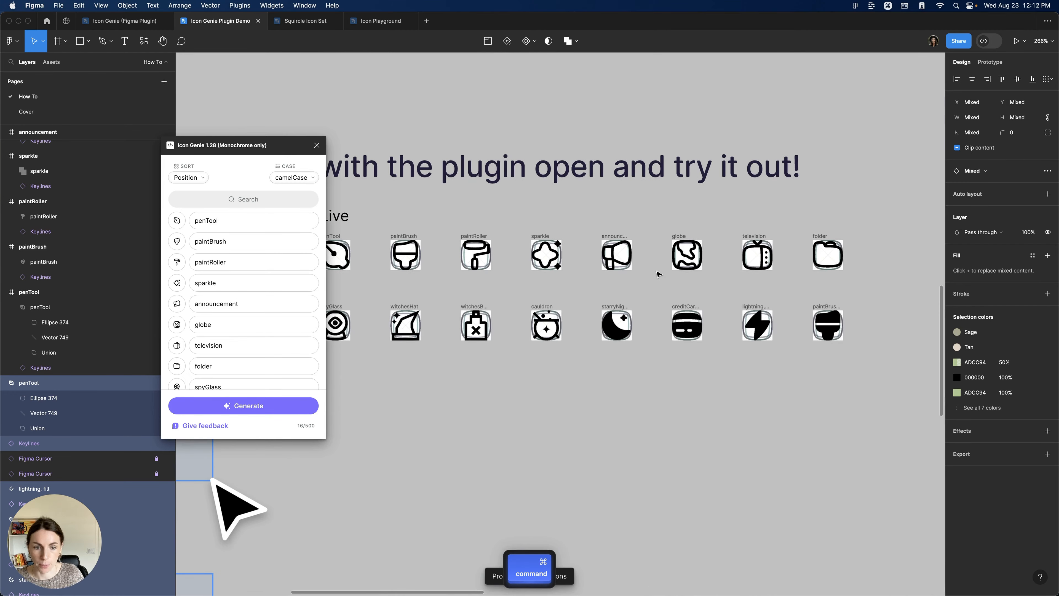
pyautogui.moveTo(805, 269); pyautogui.dragTo(780, 268)
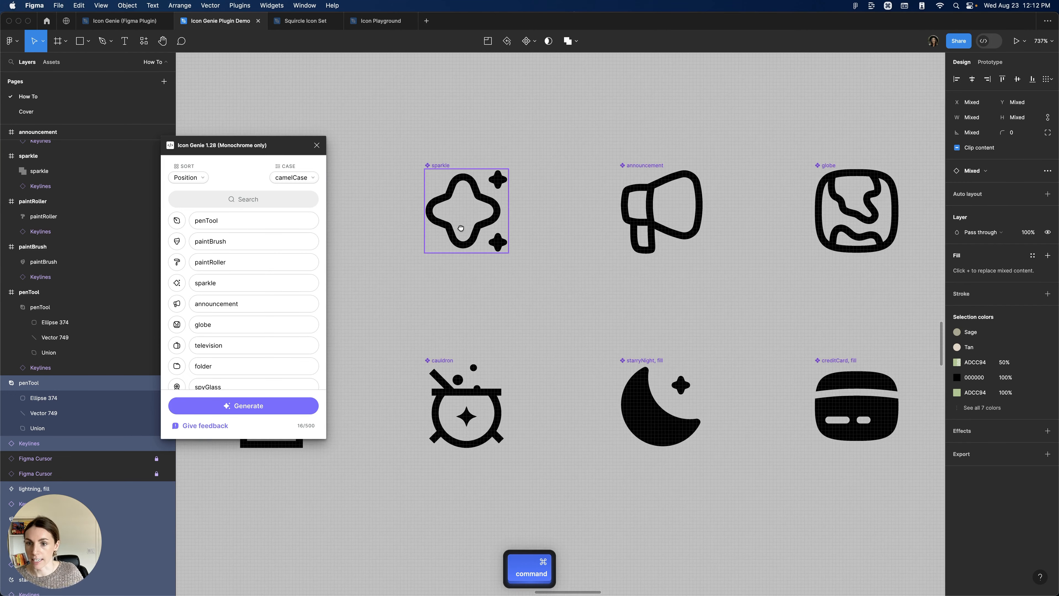
pyautogui.moveTo(433, 242); pyautogui.dragTo(573, 297)
pyautogui.moveTo(413, 219); pyautogui.dragTo(447, 219)
pyautogui.hscroll(-5, 447, 218)
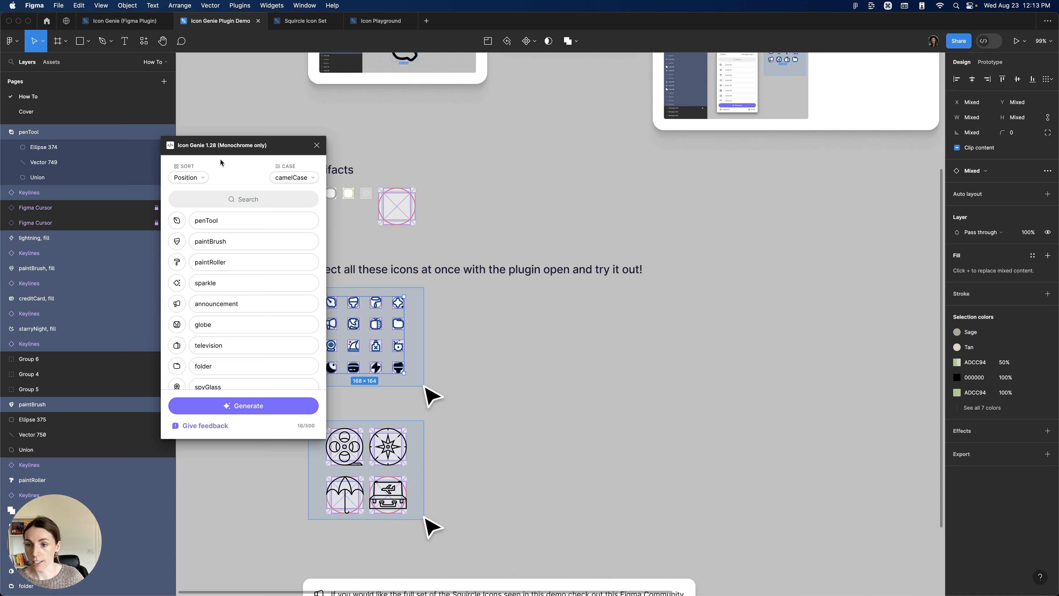
# Search the plugin's icon list for "wit" and rename witchesBrew to poison
pyautogui.click(252, 195)
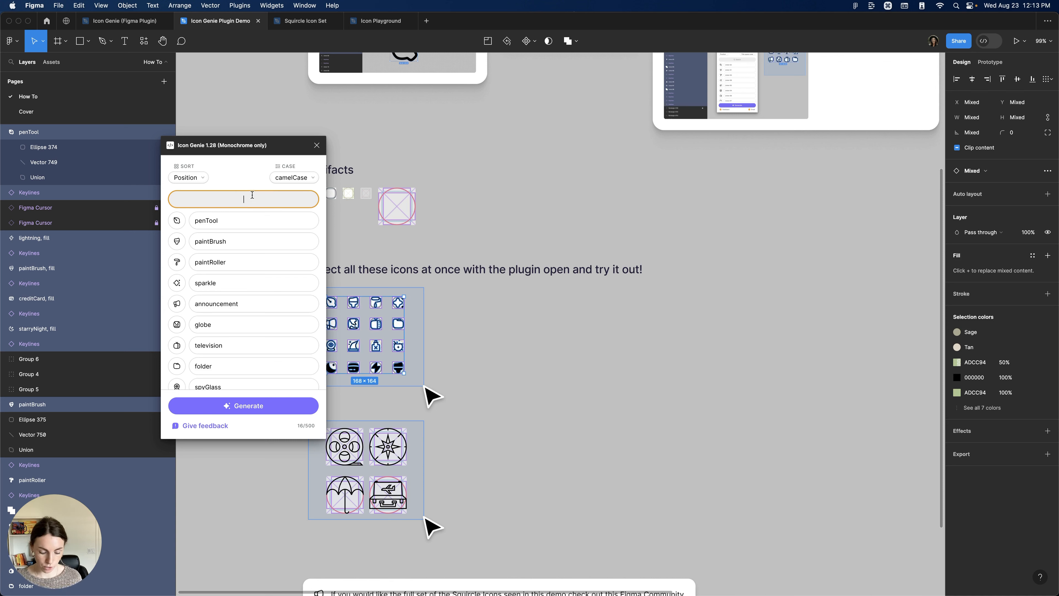
pyautogui.write('wit')
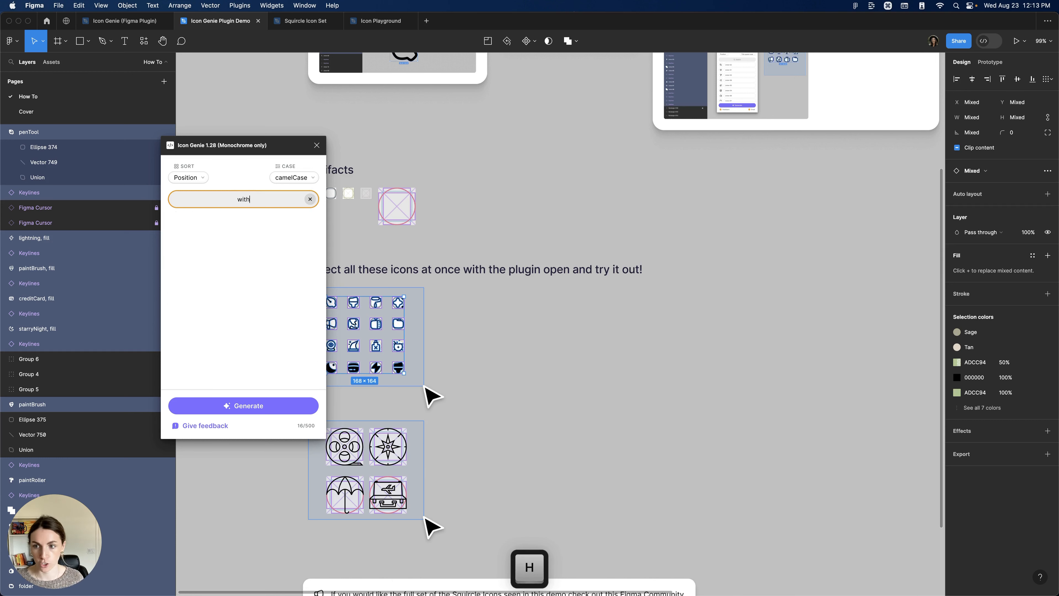
pyautogui.click(229, 225)
pyautogui.click(247, 241)
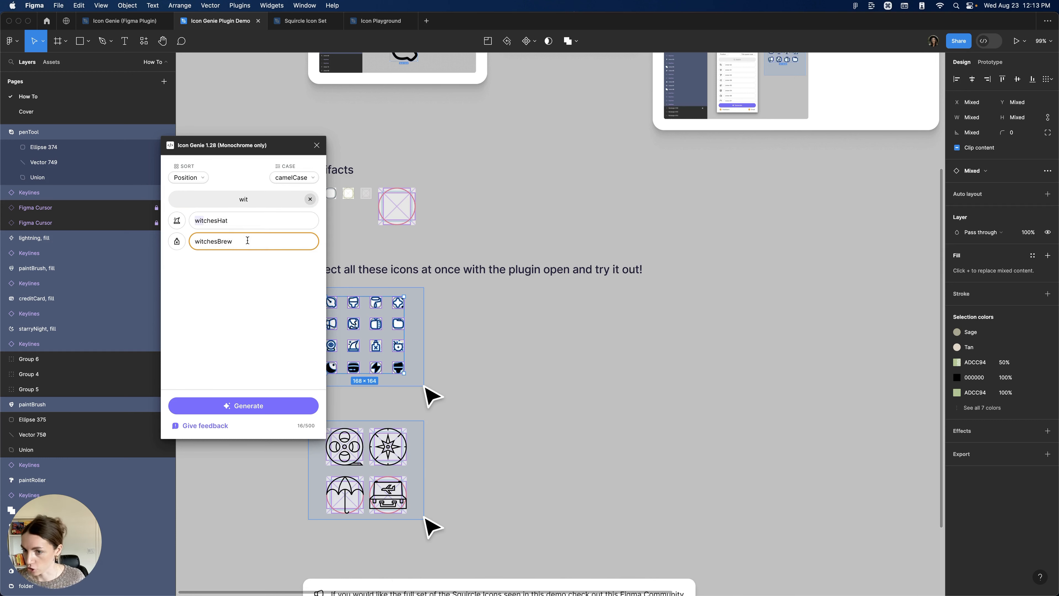
pyautogui.doubleClick(248, 240)
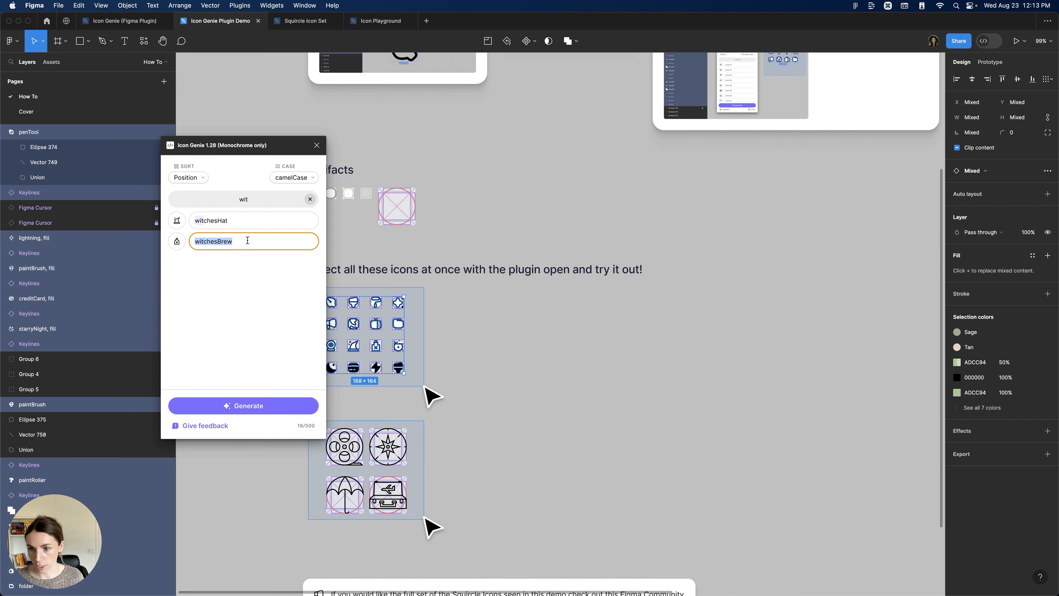
pyautogui.write('potion')
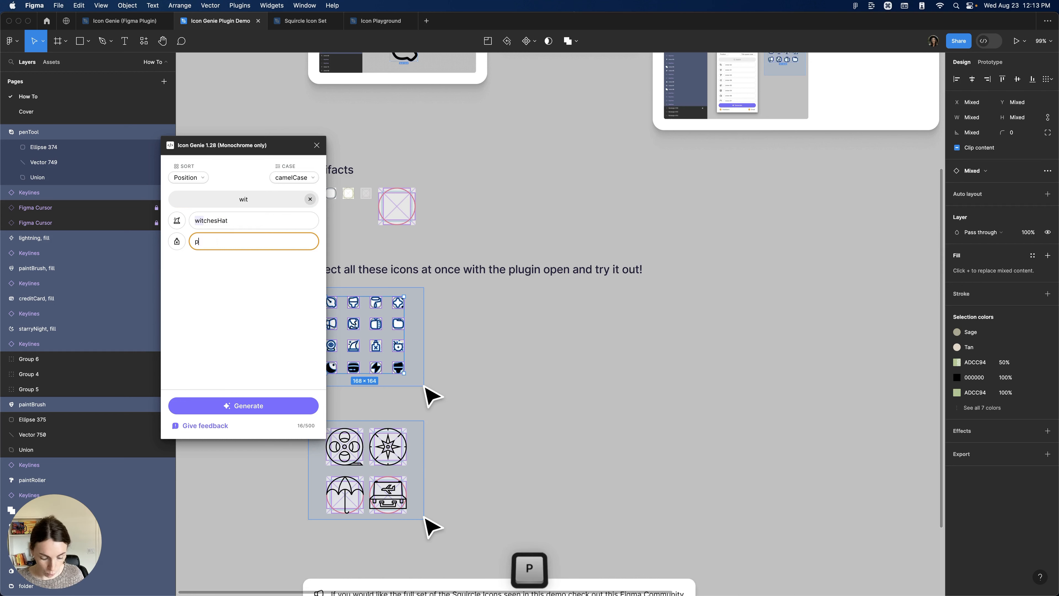
pyautogui.press('Tab')
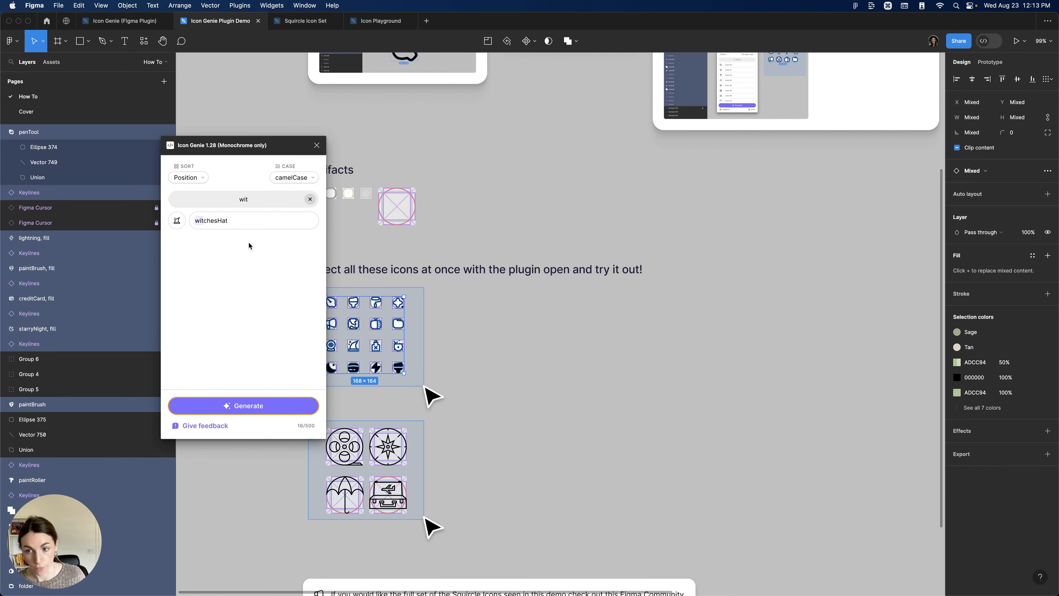
# Clear the search and check the renamed icon in the full list
pyautogui.click(311, 199)
pyautogui.scroll(-2, 204, 323)
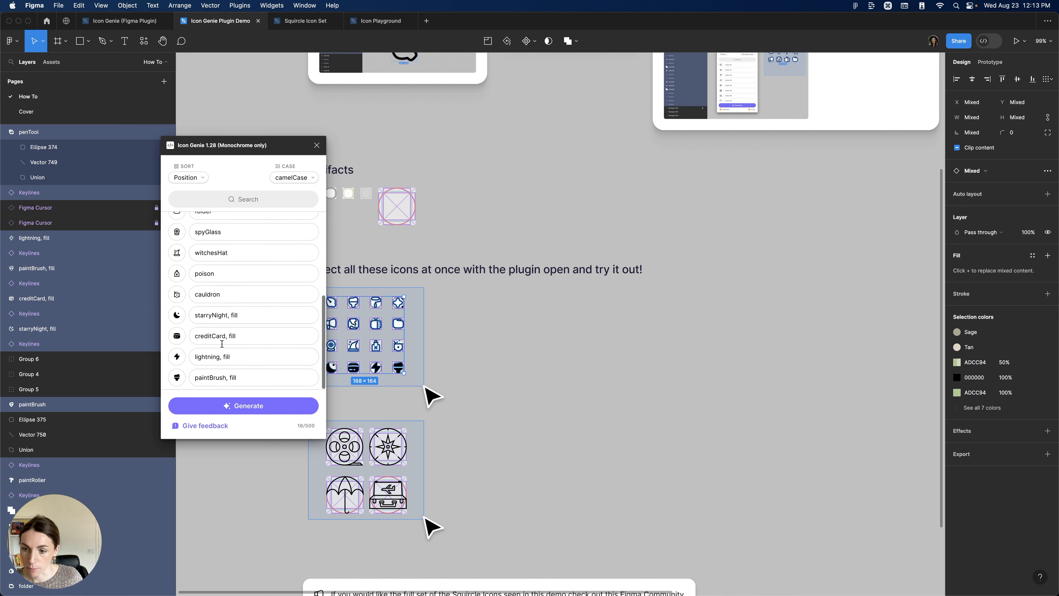
pyautogui.scroll(-3, 228, 306)
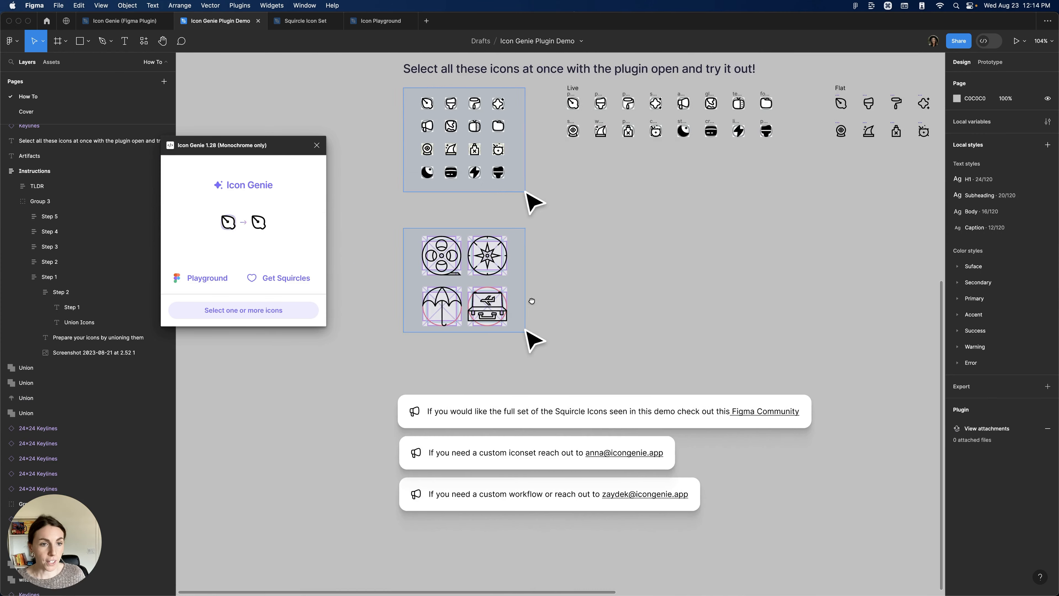
# Select the four large keyline icons in the lower box and name them film, compass, umbrella and suitcase
pyautogui.scroll(2, 547, 319)
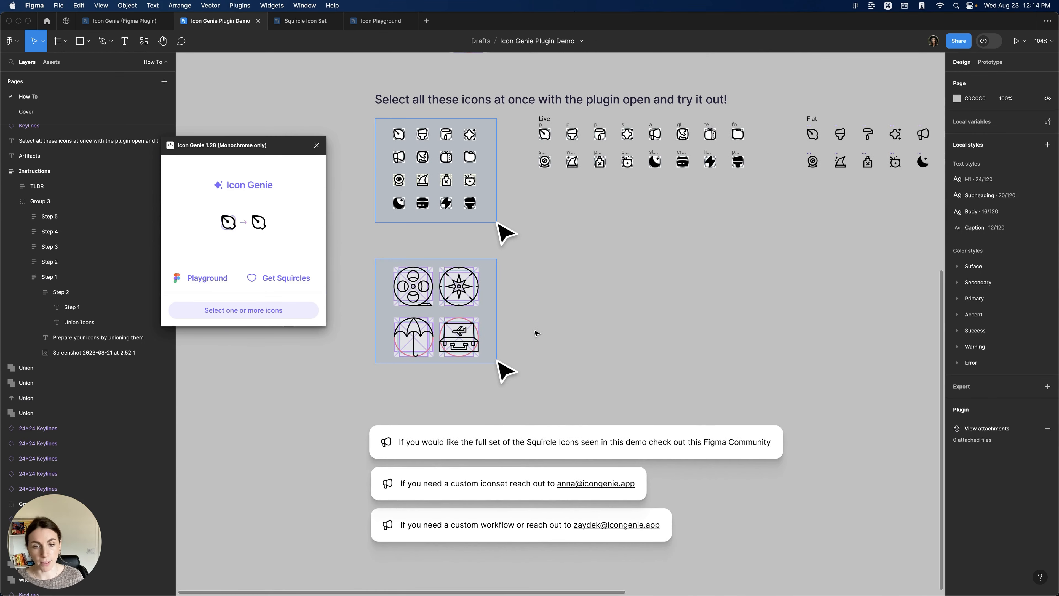
pyautogui.scroll(5, 503, 338)
pyautogui.hscroll(-5, 480, 336)
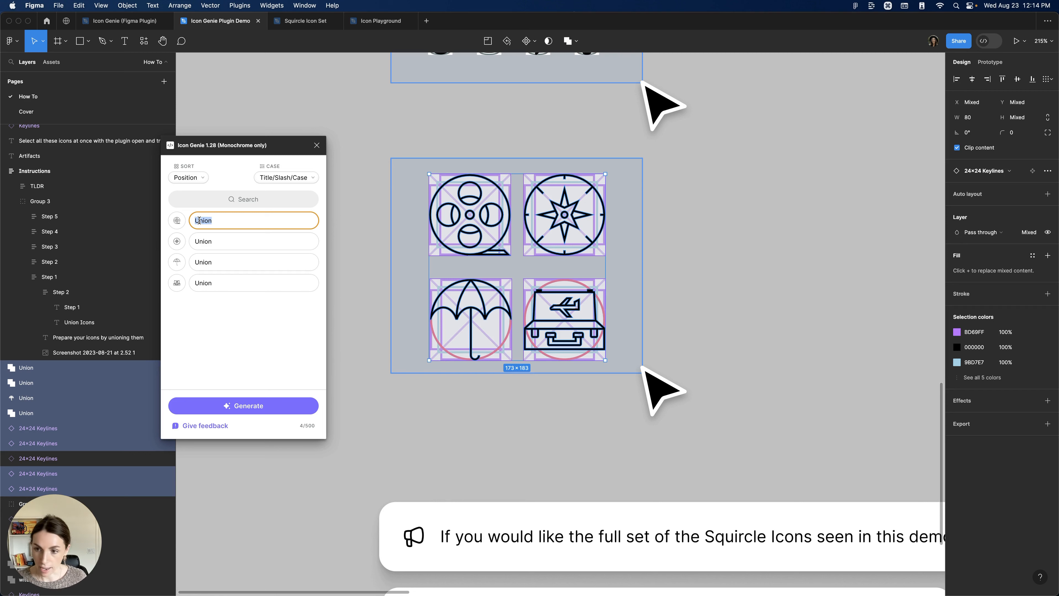
pyautogui.write('film')
pyautogui.press('Tab')
pyautogui.write('co')
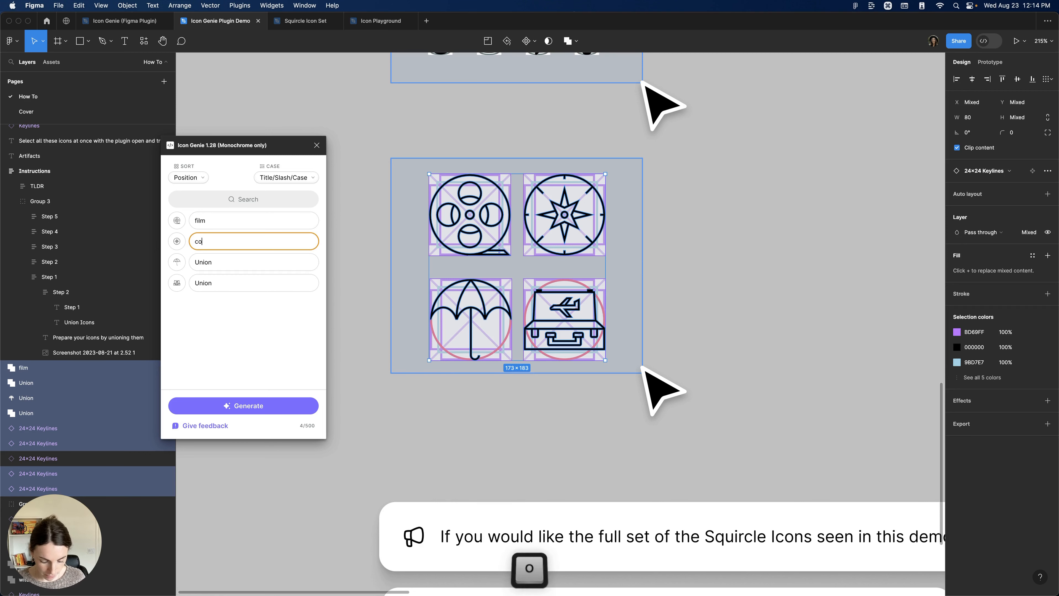
# Generate live and flat versions of the film, compass, umbrella and suitcase icons and review both groups
pyautogui.click(229, 406)
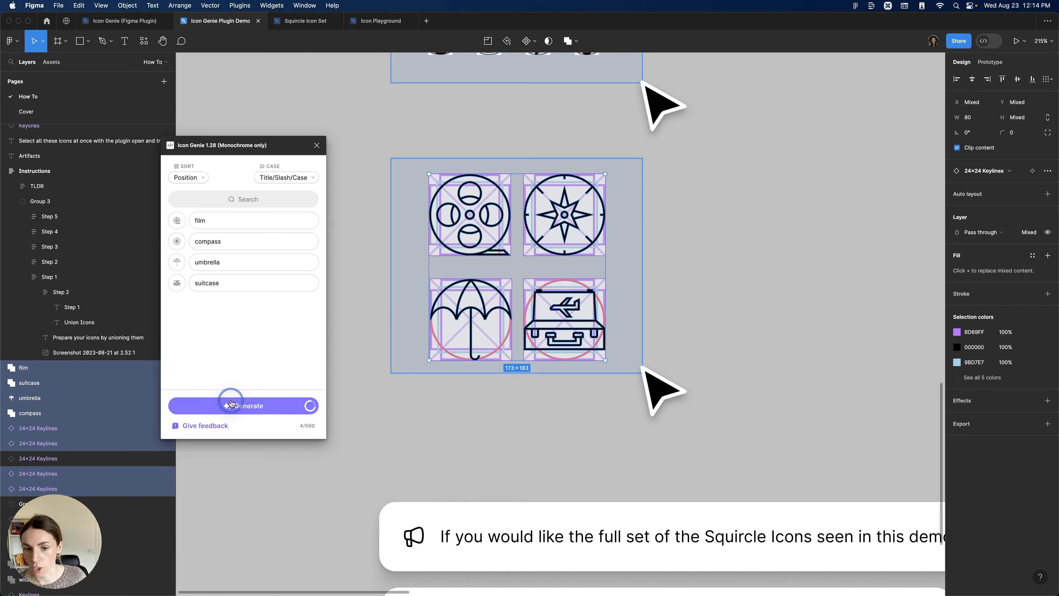
pyautogui.scroll(-3, 622, 228)
pyautogui.hscroll(5, 621, 228)
pyautogui.hscroll(6, 621, 228)
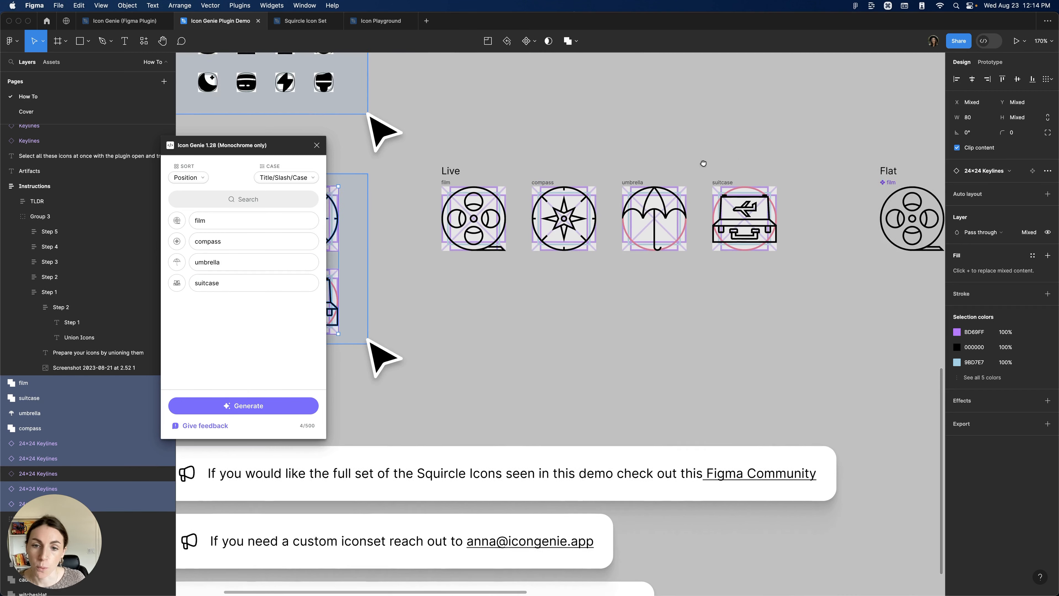
pyautogui.hscroll(6, 537, 173)
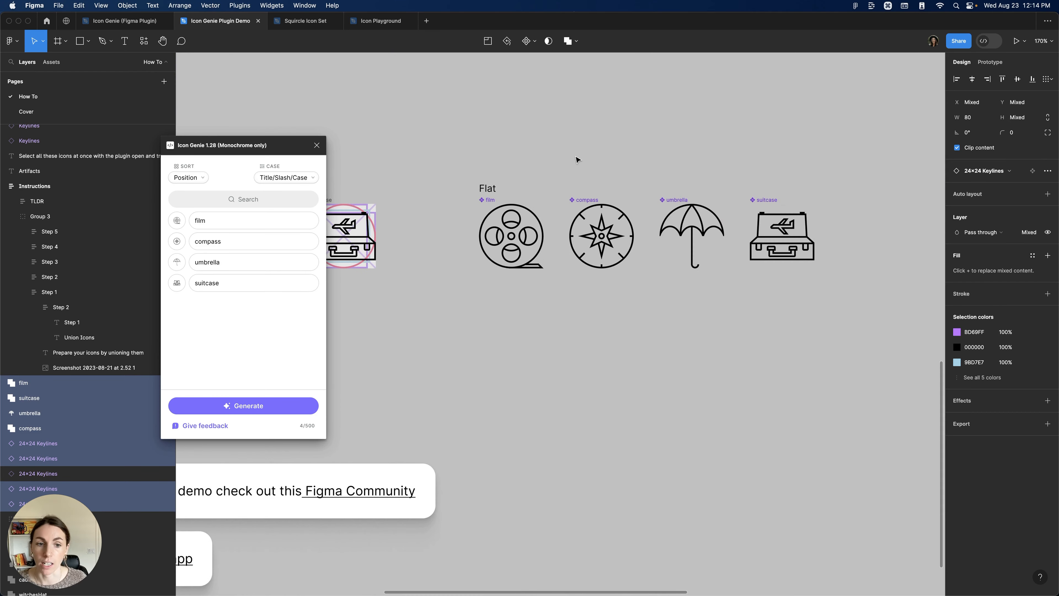